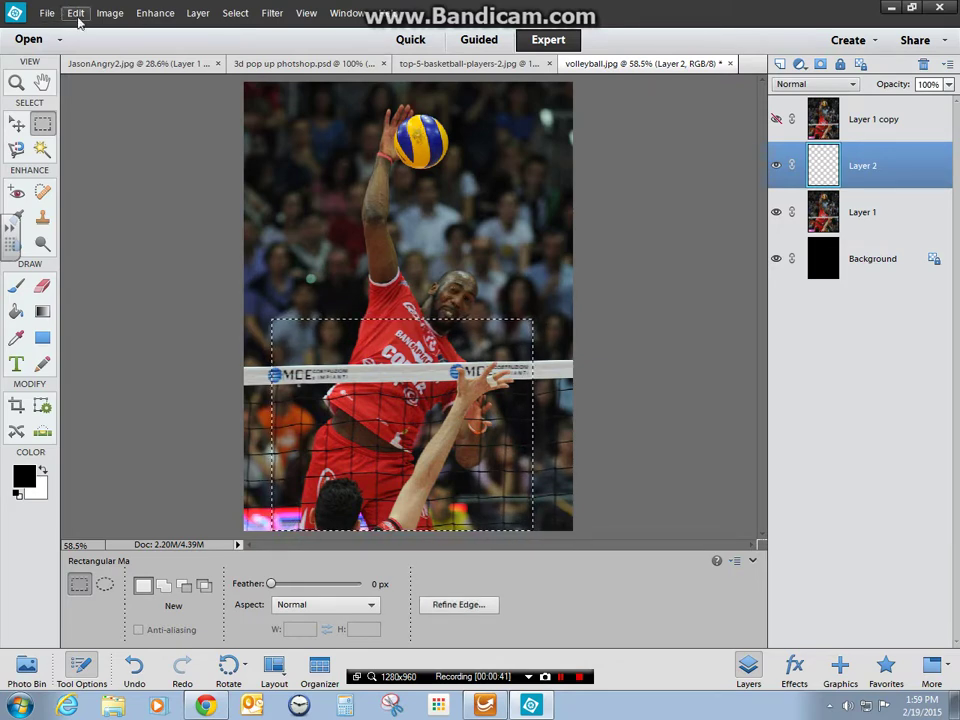
Stroke the Layer 2 selection with a white 10 px inside border
left_click(115, 198)
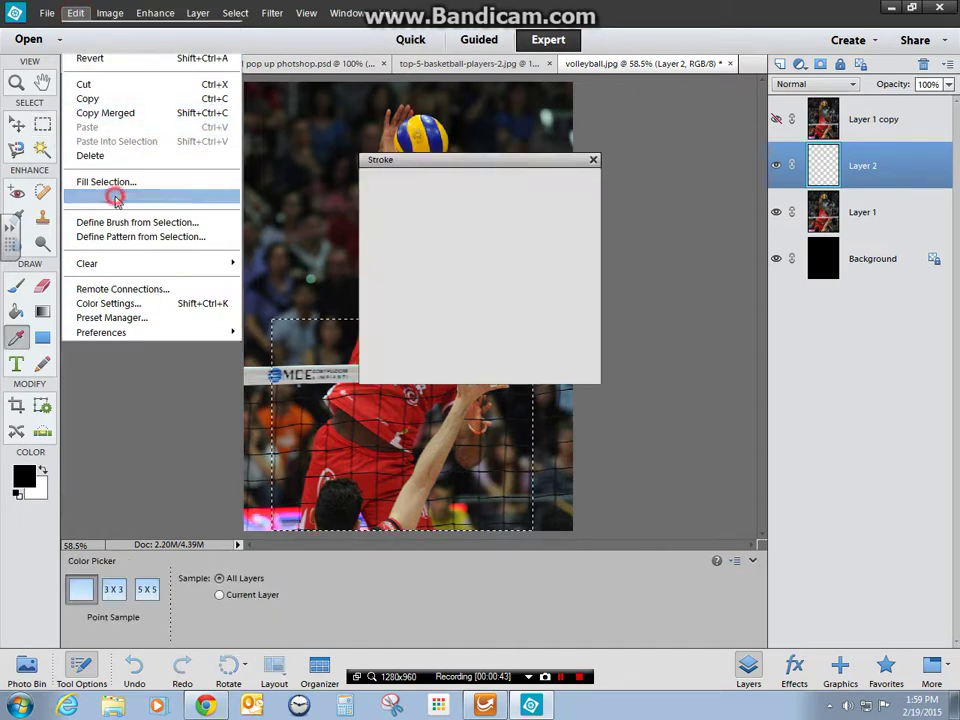
left_click(426, 228)
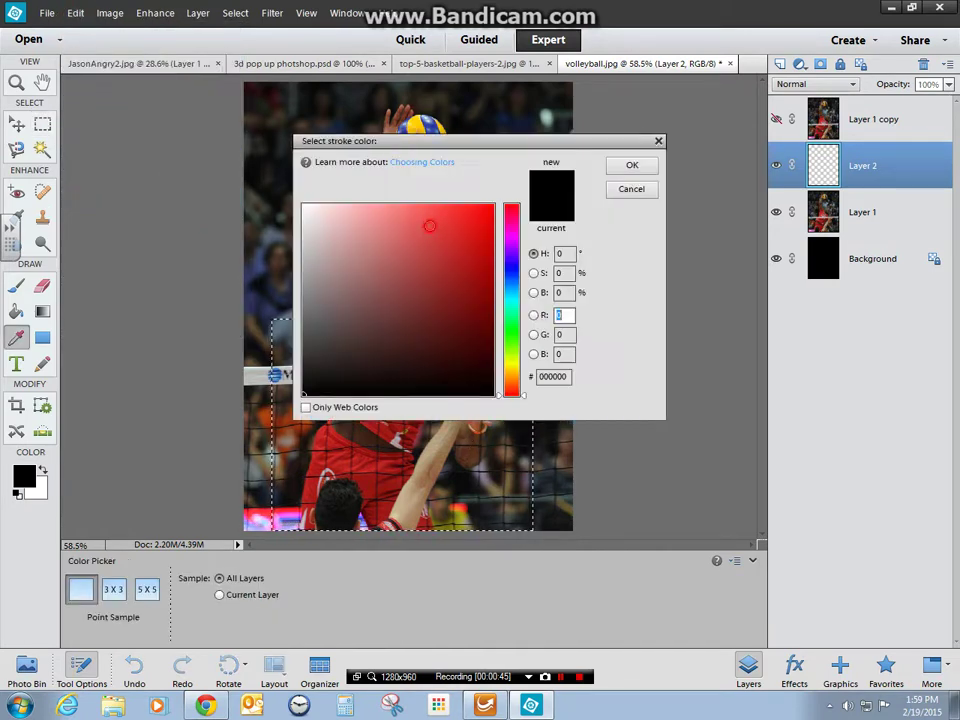
left_click(36, 489)
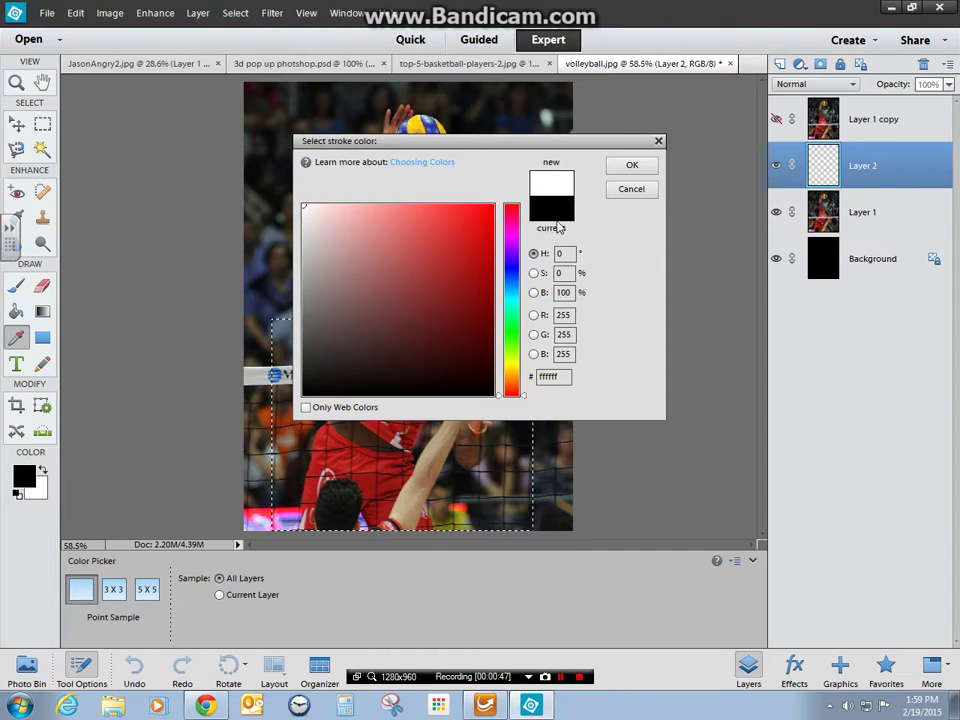
left_click(629, 166)
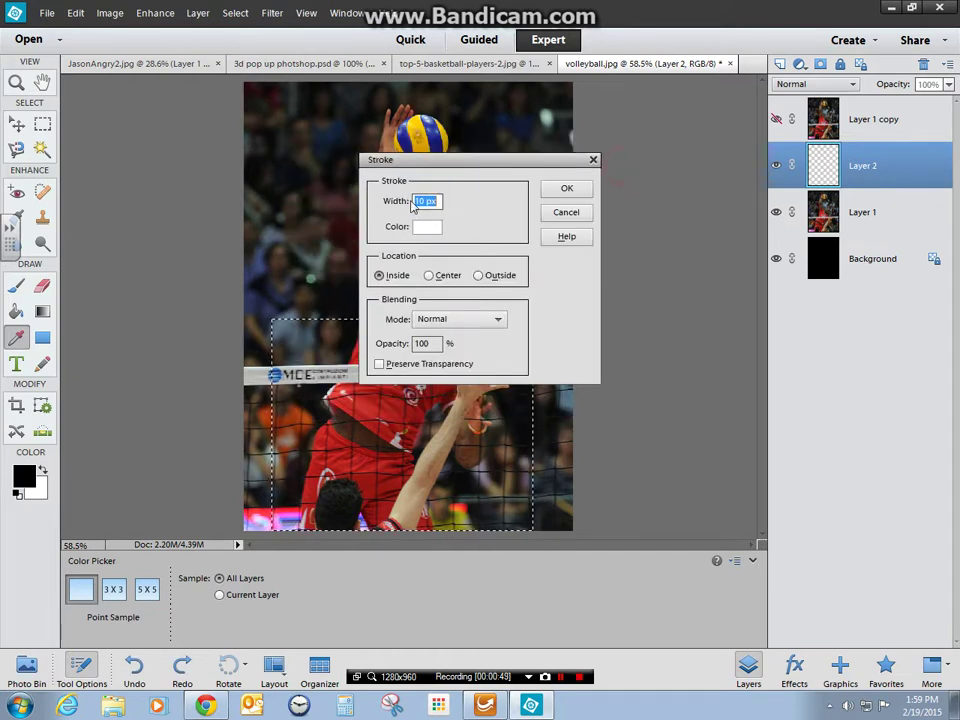
left_click(567, 189)
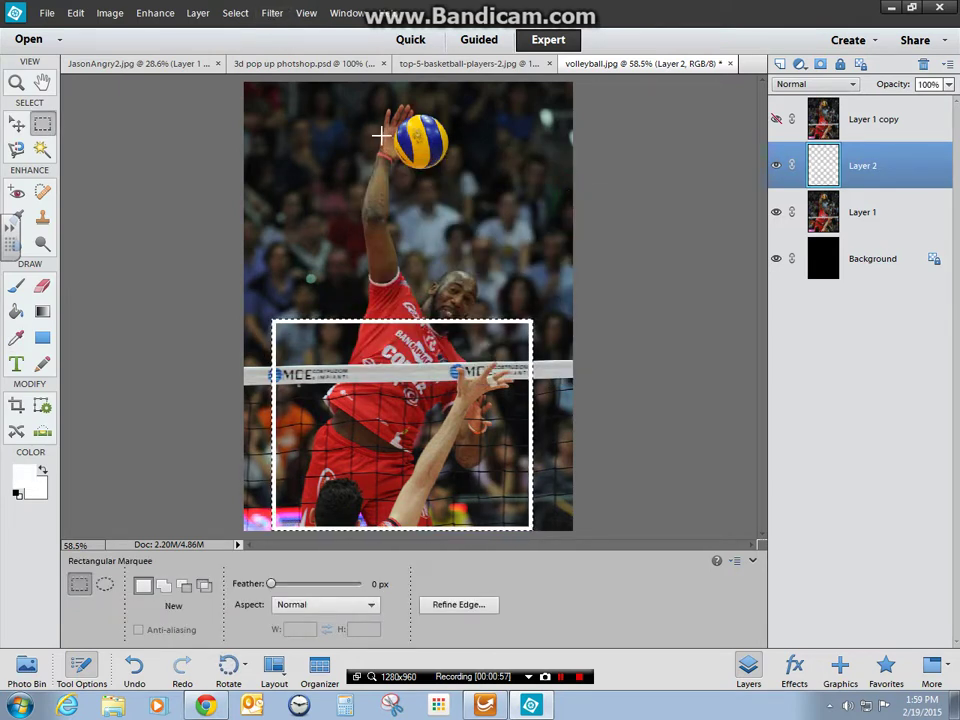
Deselect, then start a Perspective transform on the white frame
left_click(236, 14)
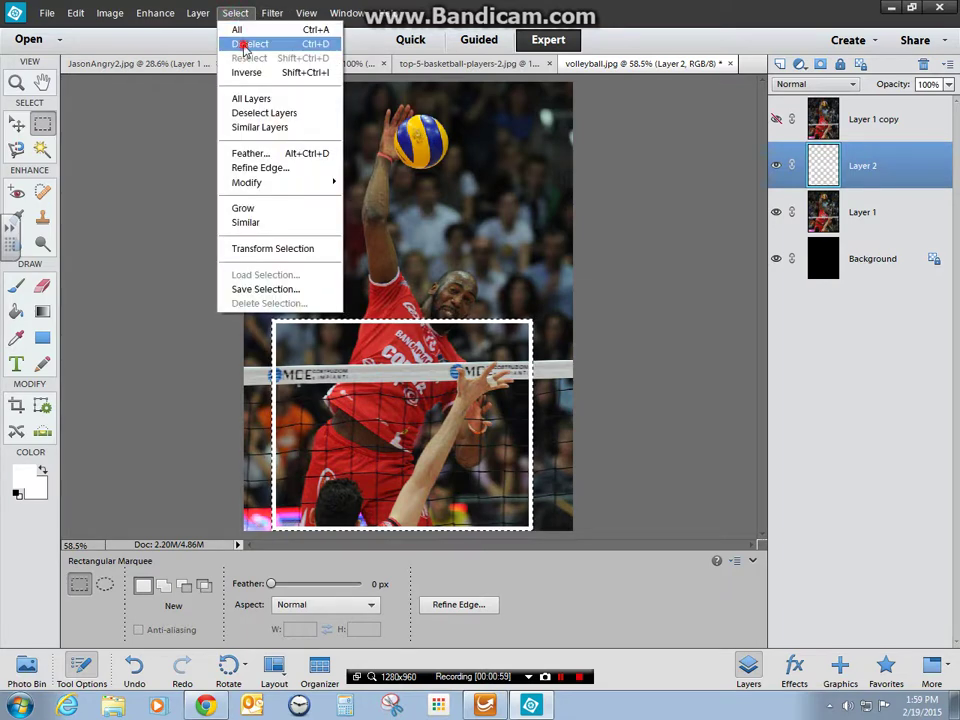
left_click(243, 43)
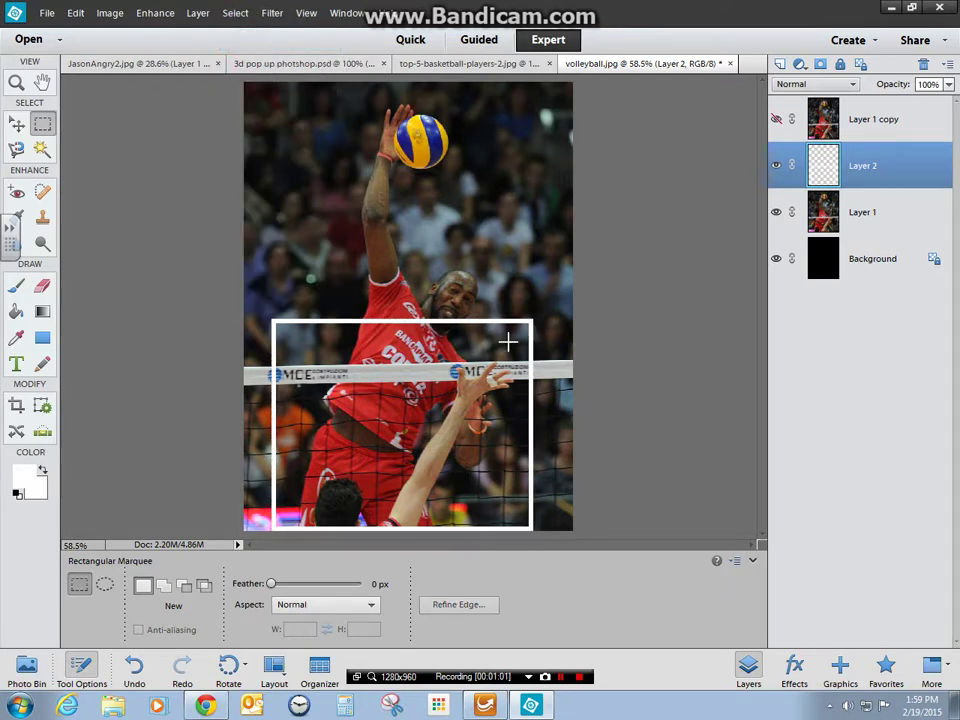
left_click(111, 17)
mouse_move(118, 44)
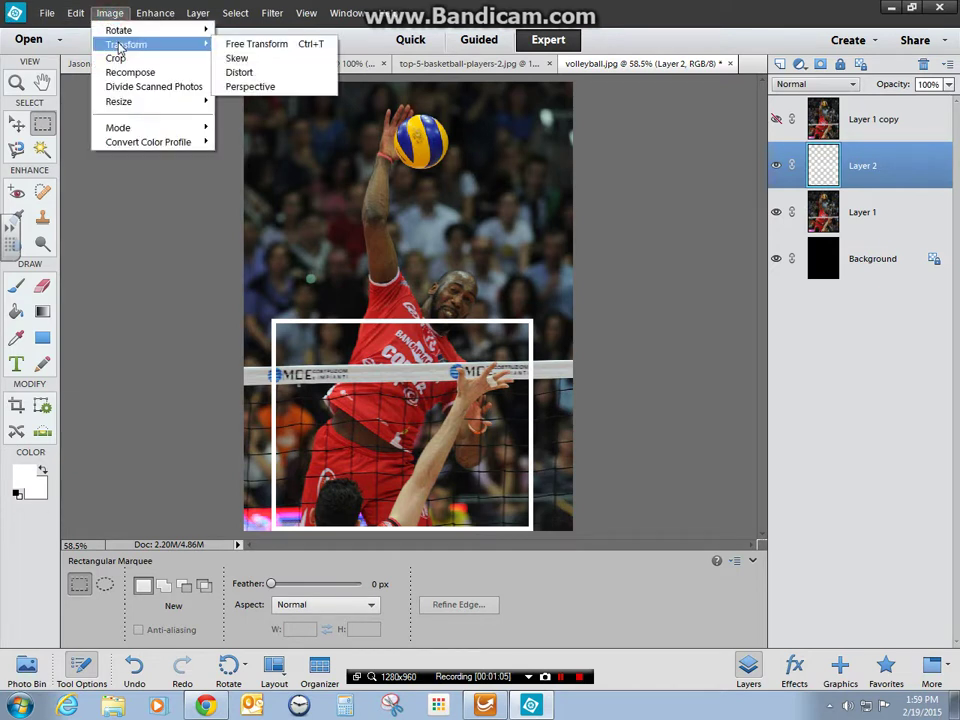
left_click(252, 87)
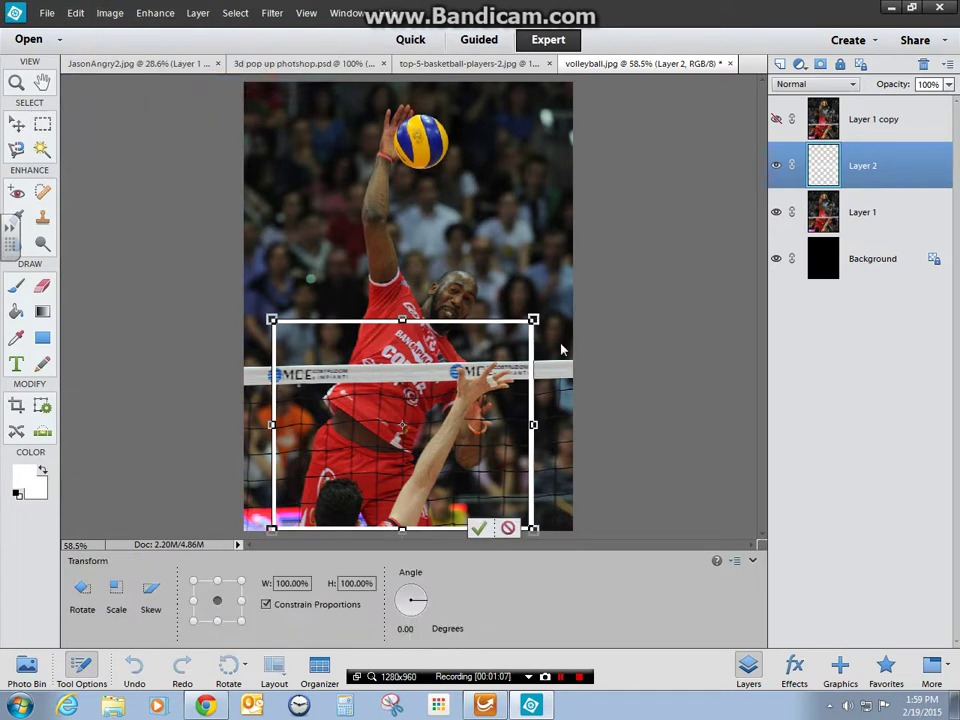
Pull the top corners inward, widen the bottom edge, and commit the trapezoid
left_click_drag(533, 320, 491, 316)
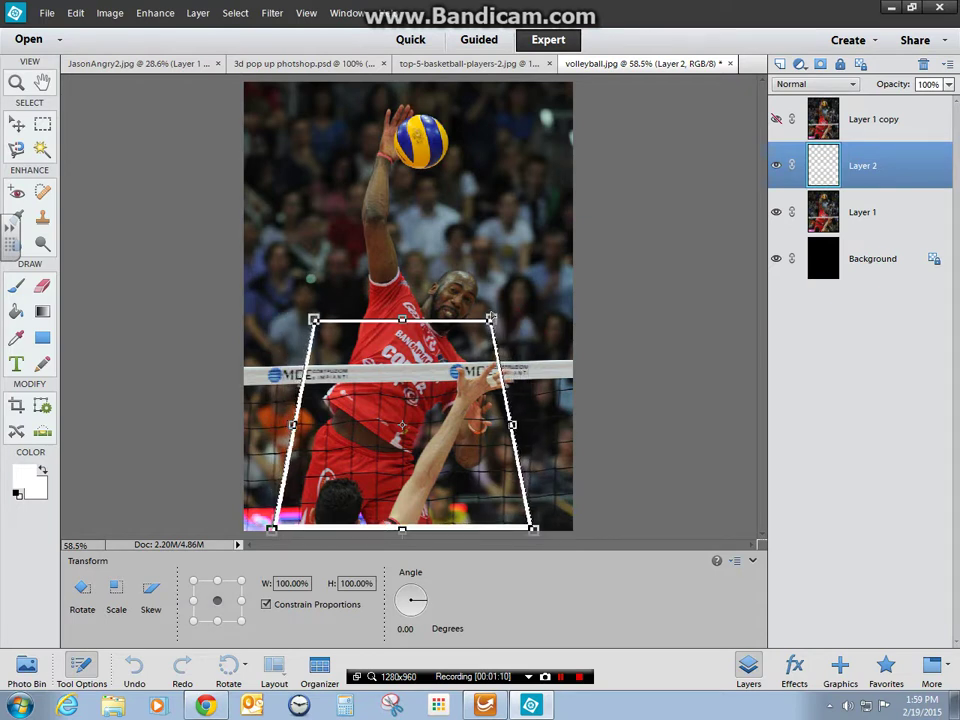
left_click_drag(533, 529, 565, 535)
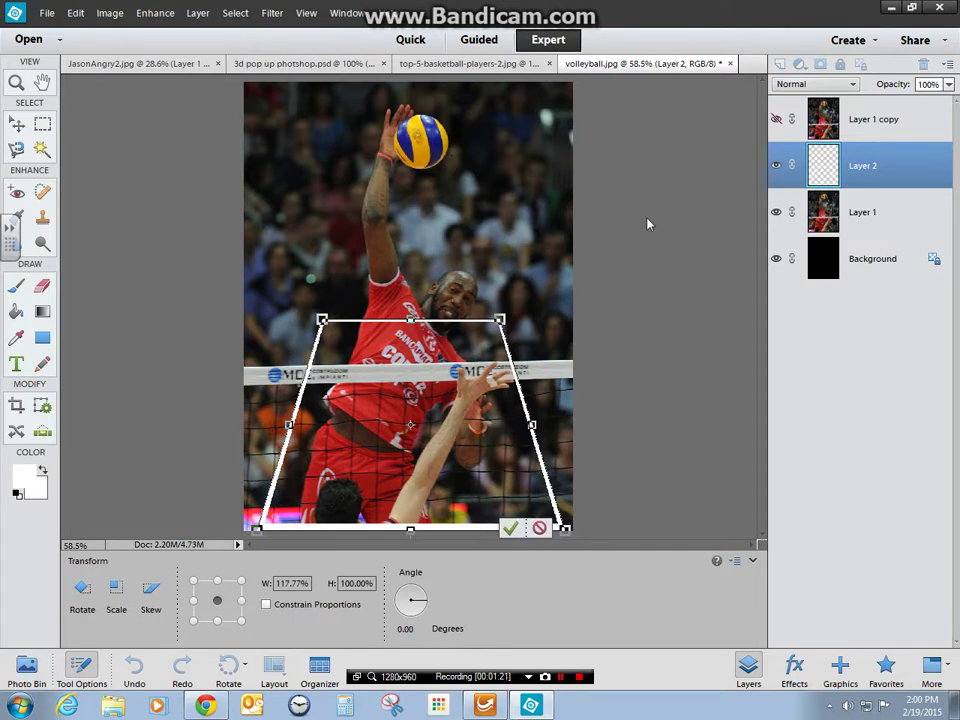
left_click(510, 528)
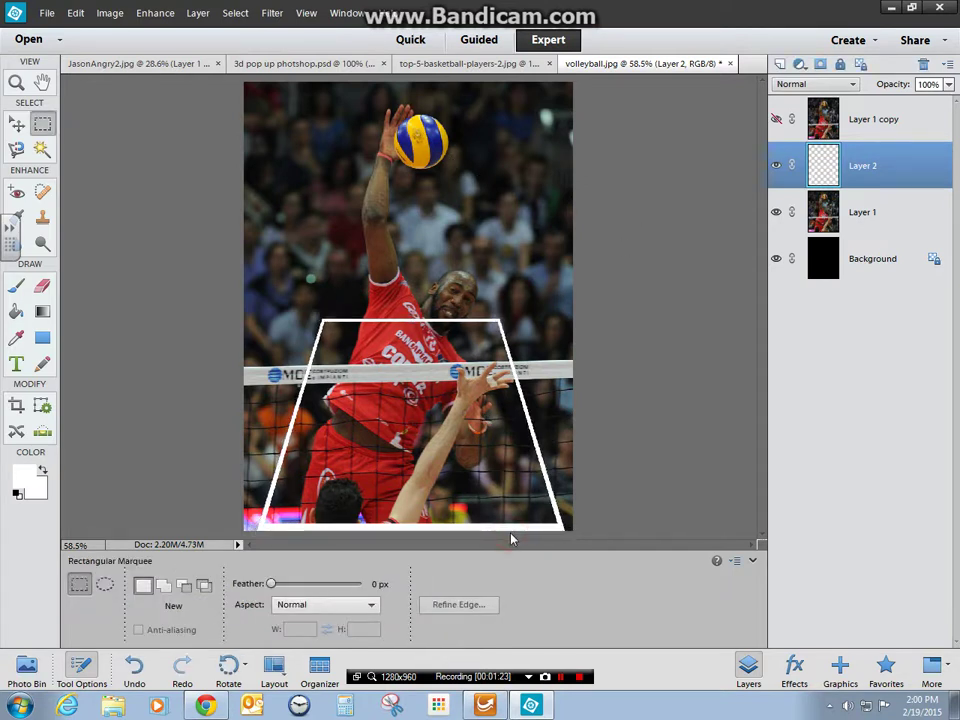
Select the white trapezoid frame with the Magic Wand and make Layer 1 active
left_click(42, 150)
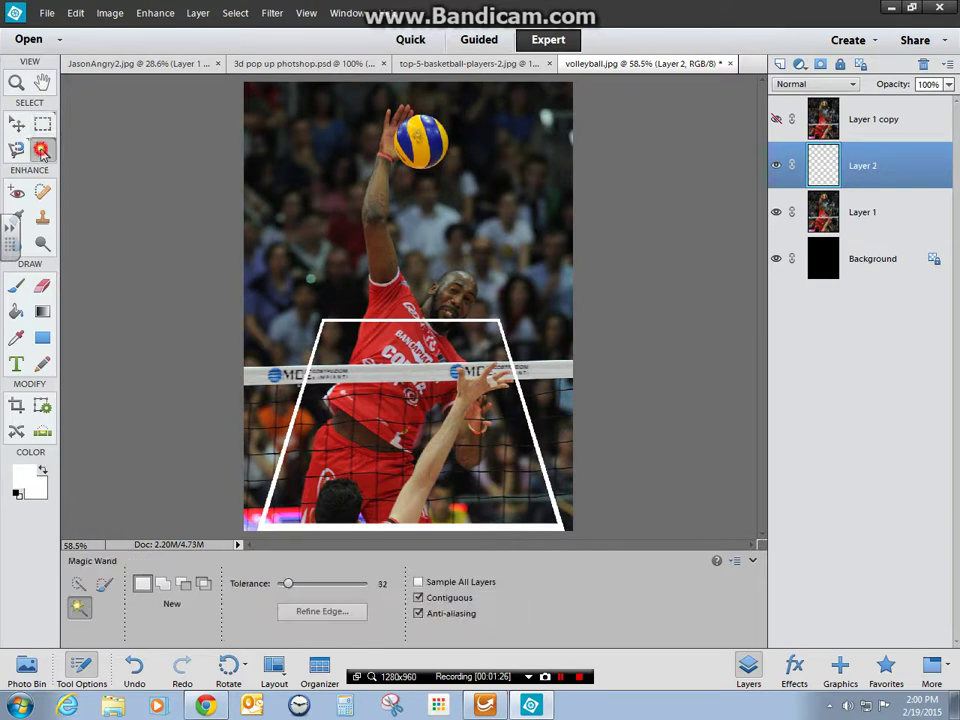
left_click(104, 583)
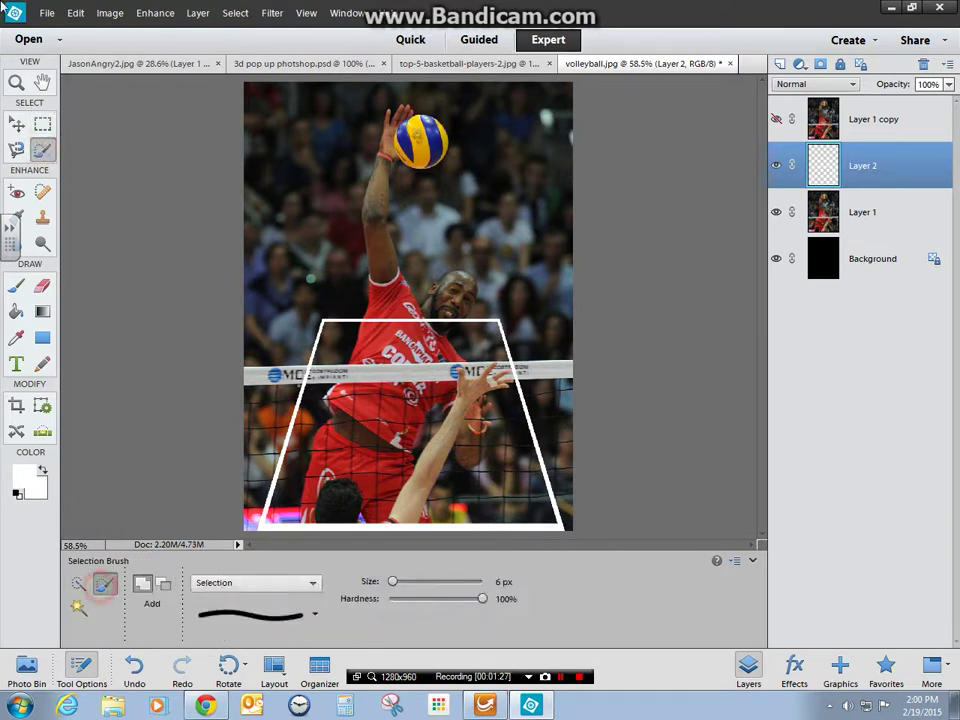
left_click(79, 608)
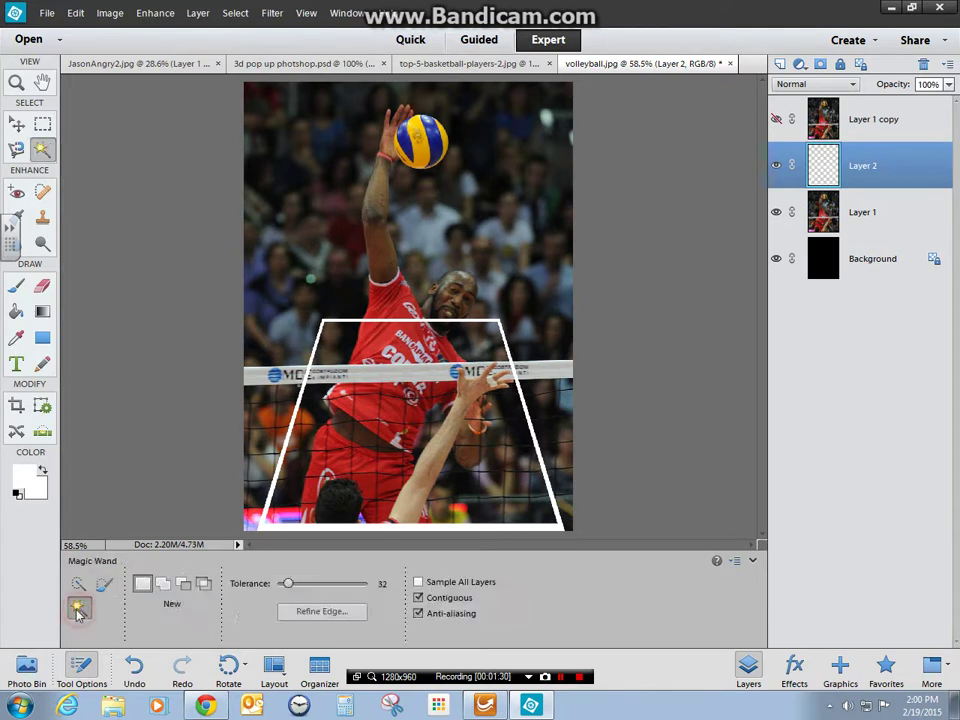
left_click(335, 322)
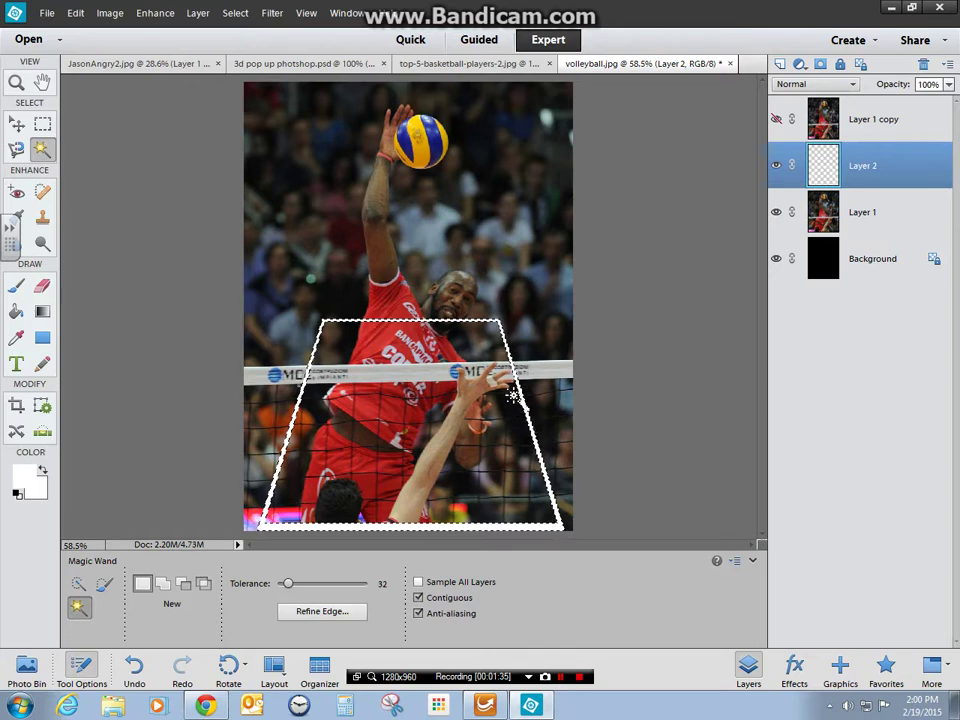
left_click(879, 211)
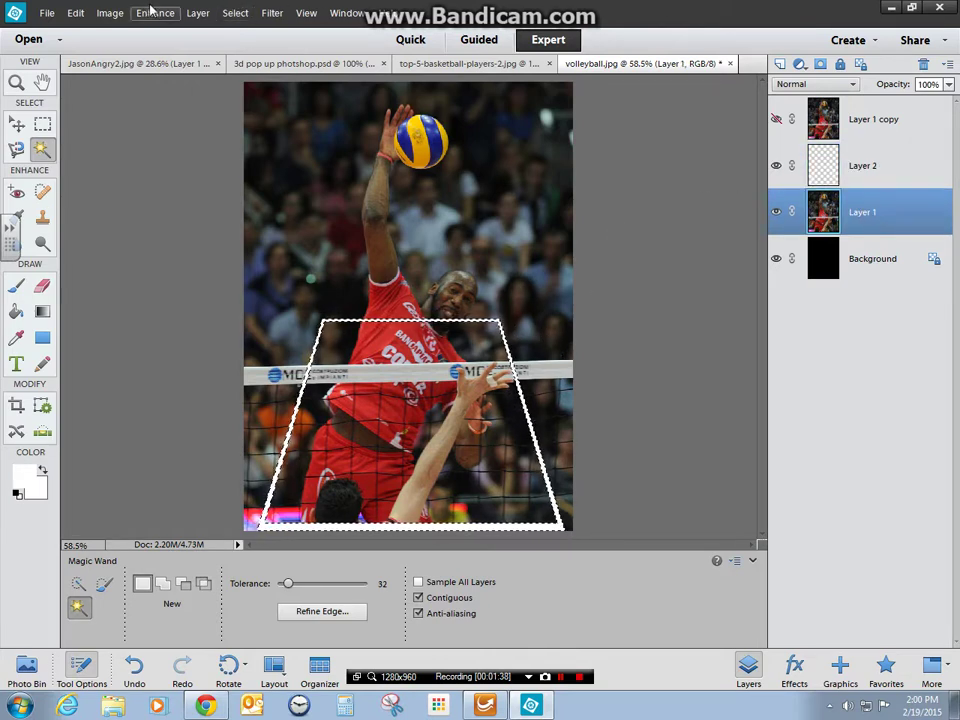
left_click(198, 13)
mouse_move(214, 232)
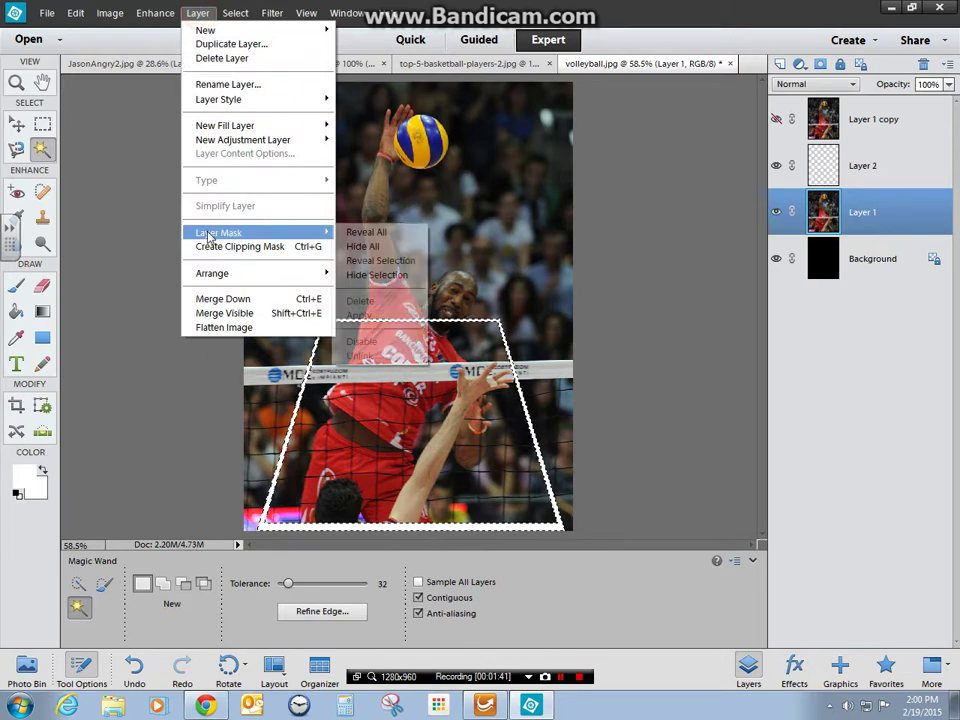
Add a Reveal Selection mask to Layer 1 and fill the frame area with white
left_click(384, 261)
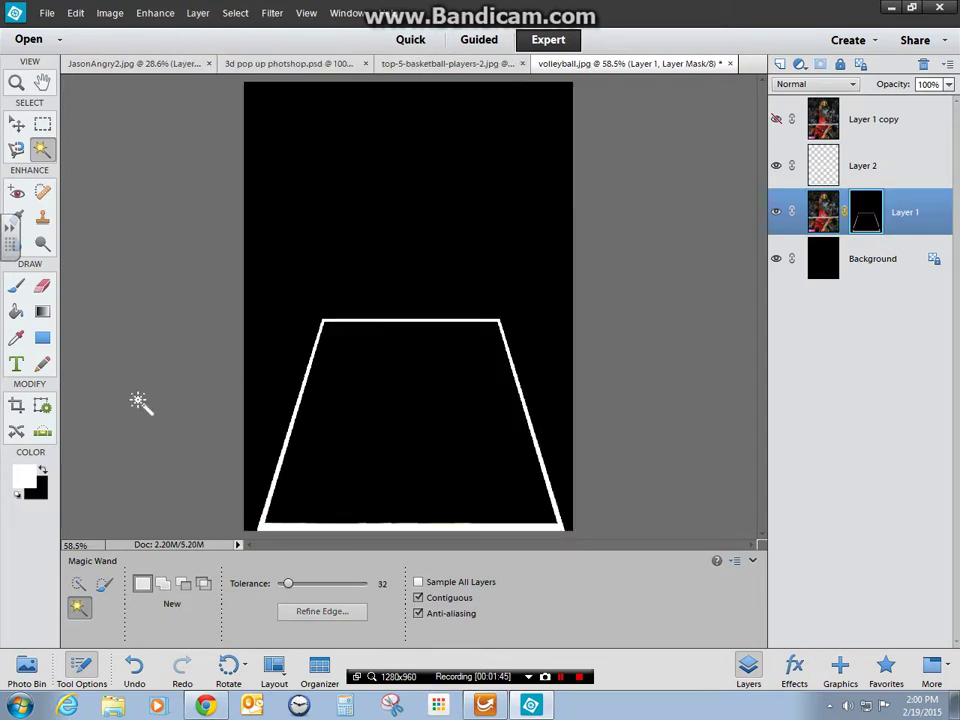
key("x")
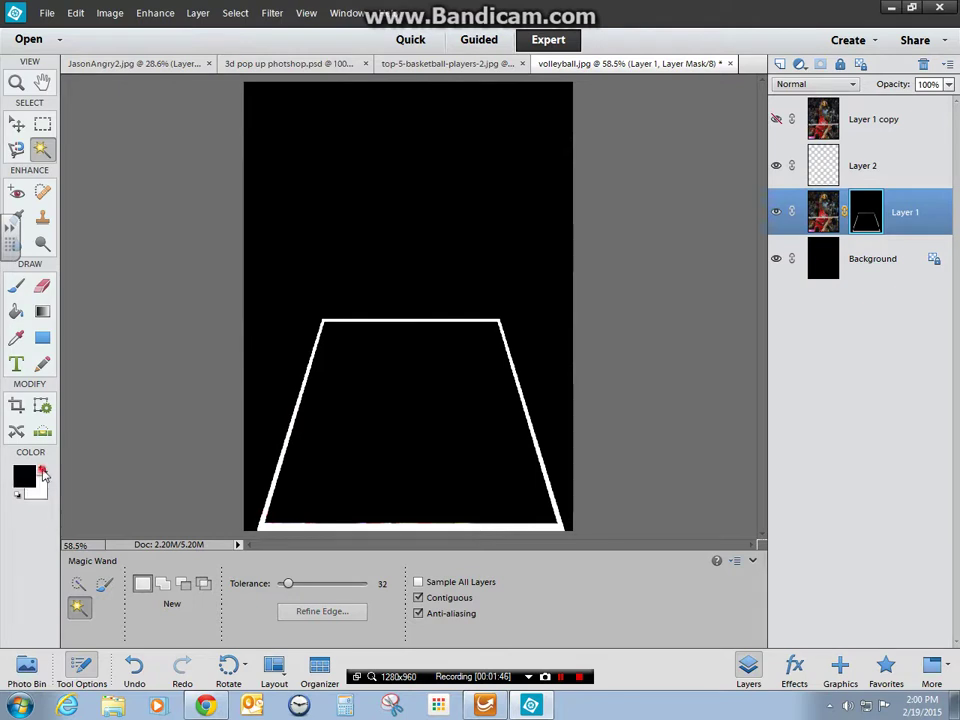
left_click(16, 311)
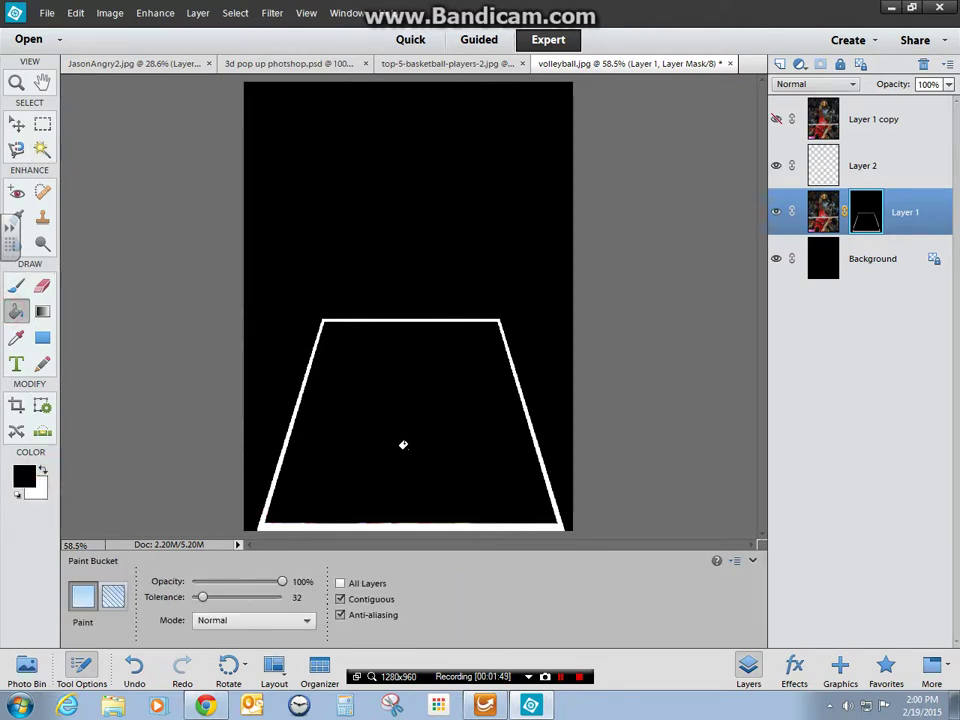
left_click(389, 401)
left_click(41, 471)
left_click(399, 419)
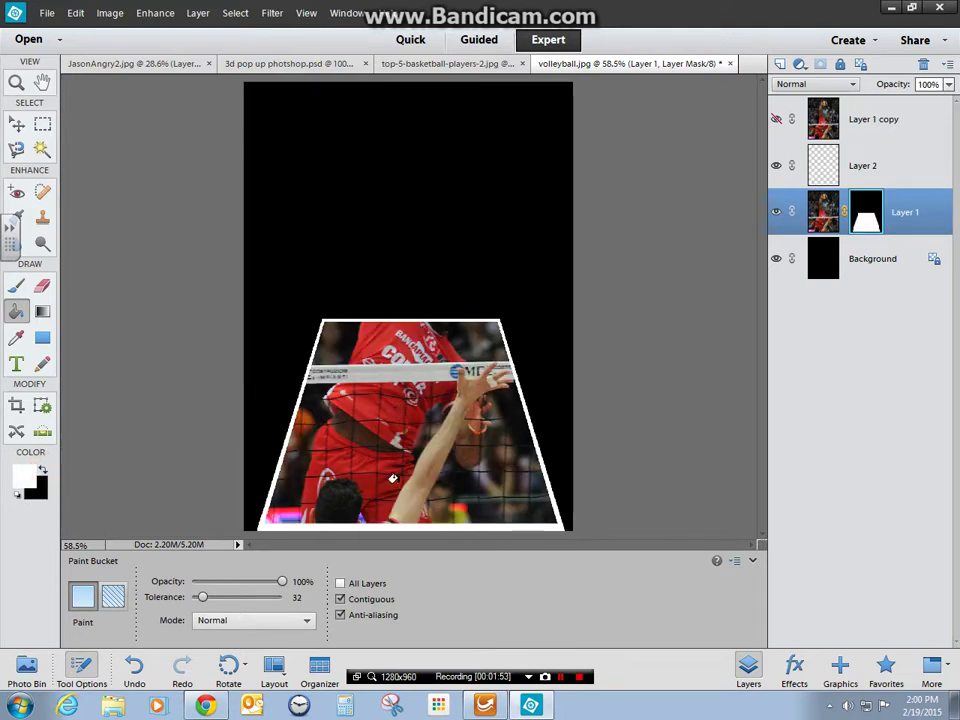
Toggle Layer 1 copy's visibility, leaving the full volleyball photo shown
left_click(777, 120)
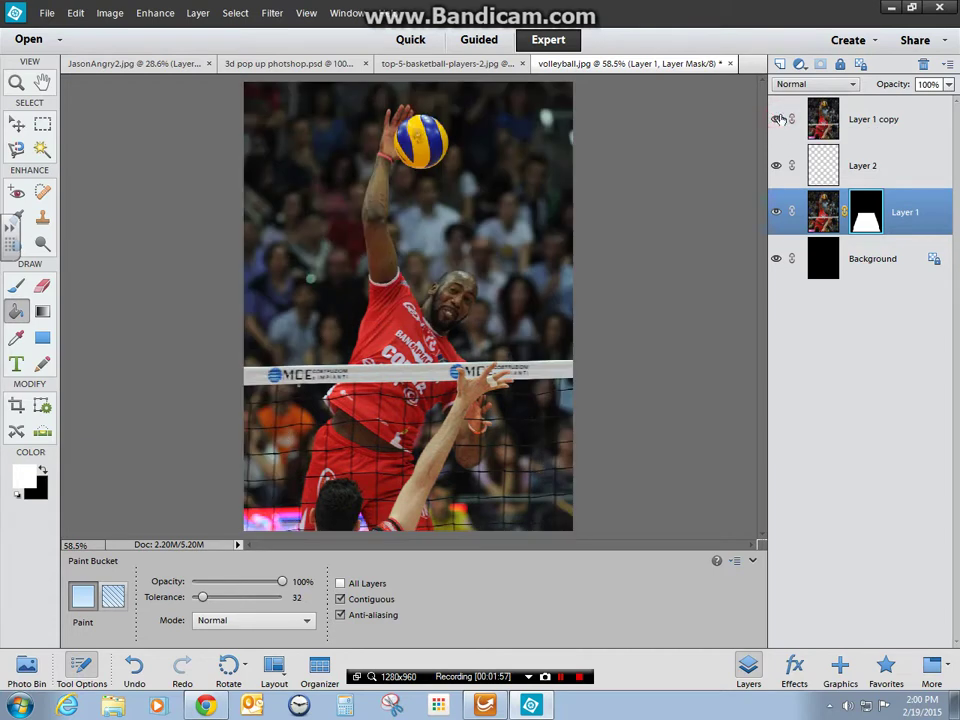
left_click(875, 121)
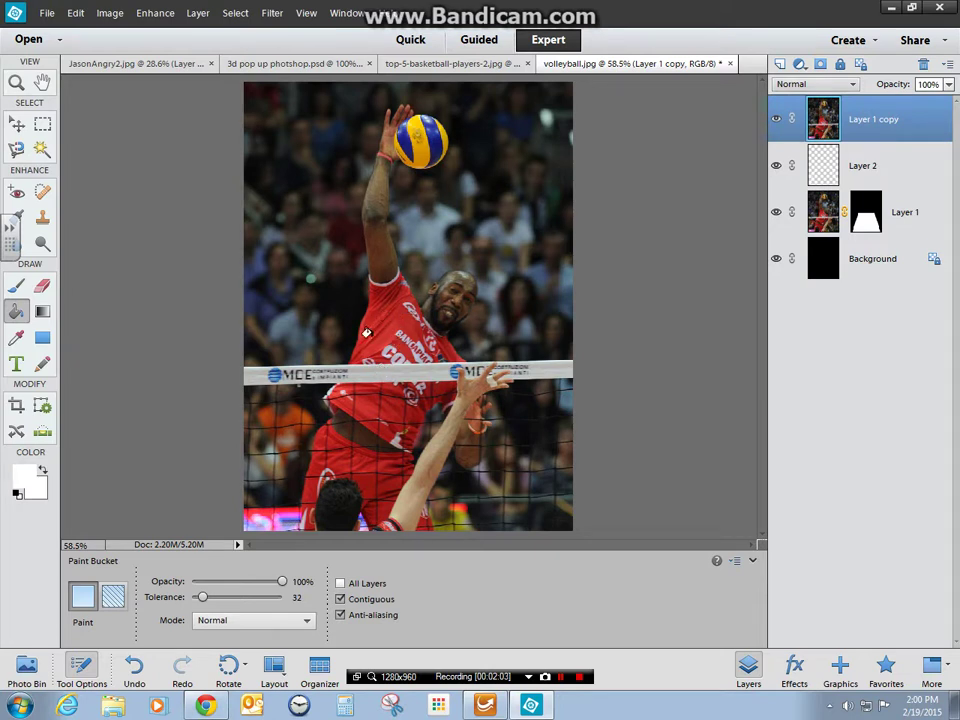
left_click(778, 121)
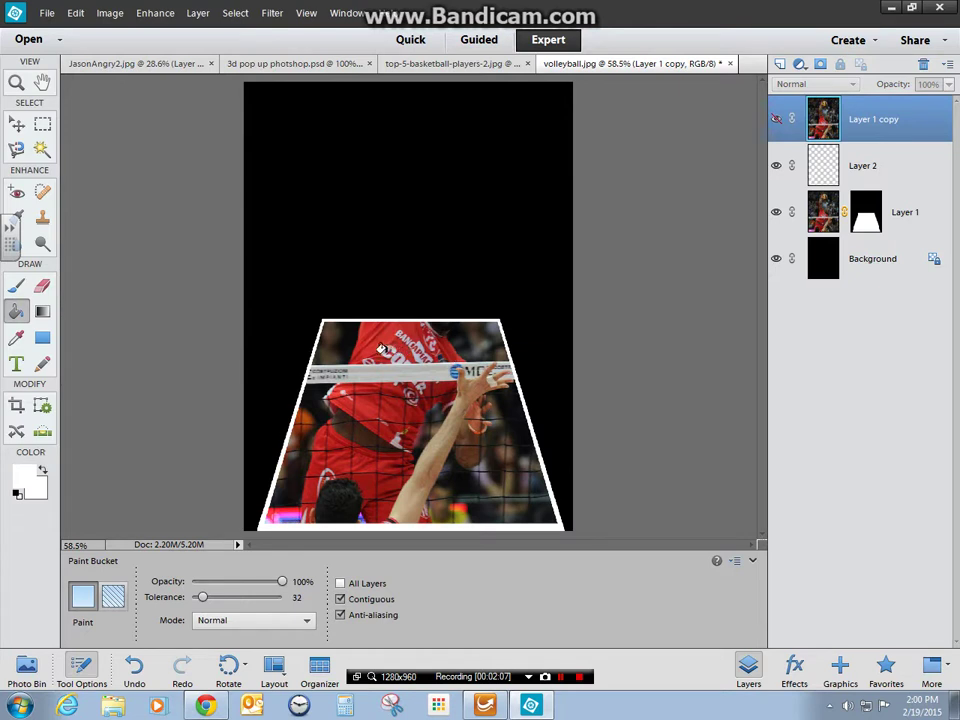
left_click(778, 120)
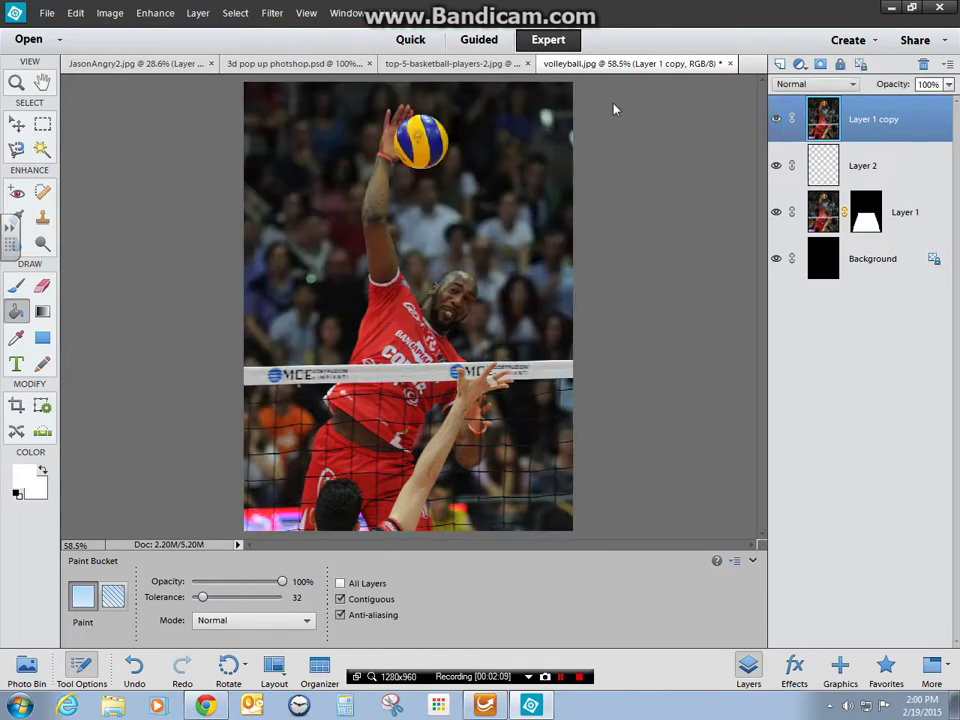
At 100% zoom, trace the player's side, arm, head and ball with the Magnetic Lasso
left_click(16, 150)
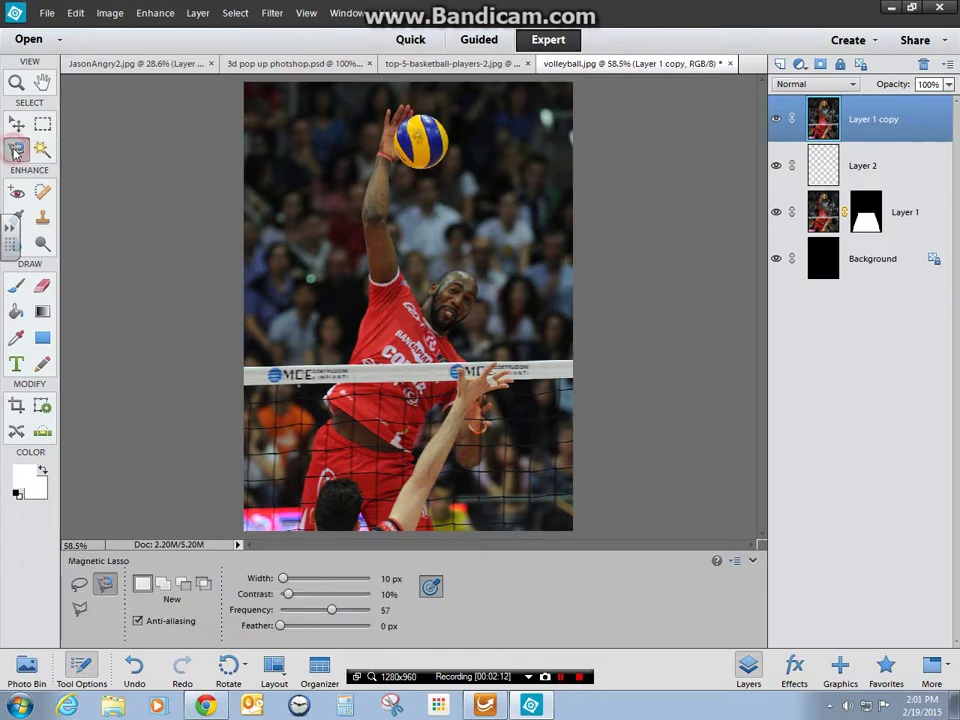
key("ctrl+1")
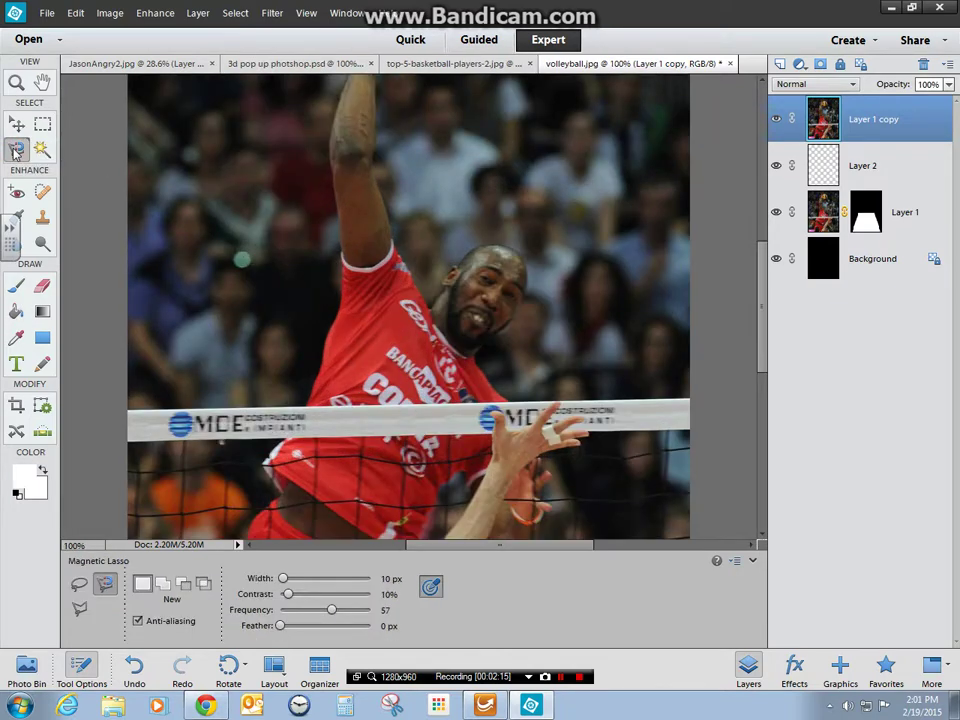
scroll(366, 213, "up", 5)
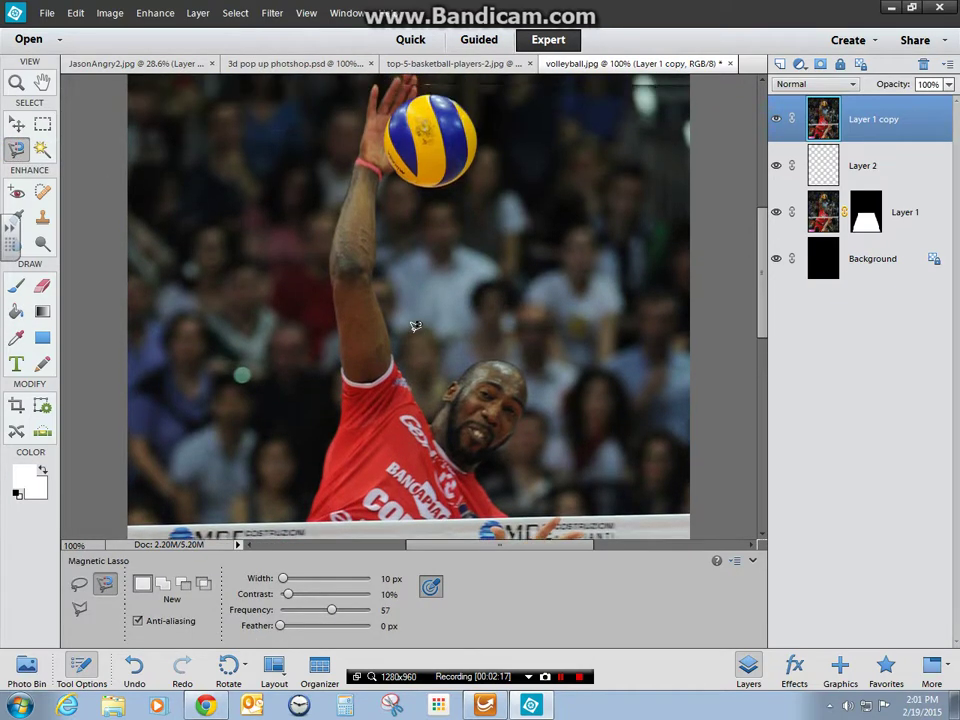
scroll(415, 327, "up", 1)
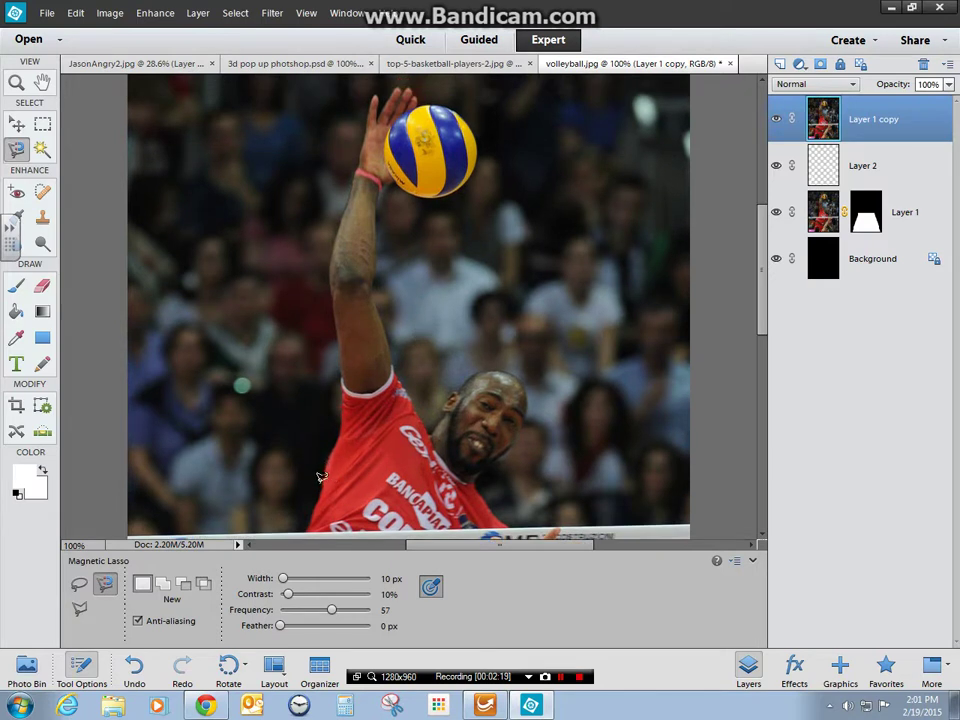
mouse_move(321, 460)
left_mouse_down()
mouse_move(343, 385)
mouse_move(332, 337)
mouse_move(346, 332)
mouse_move(332, 259)
mouse_move(348, 200)
left_mouse_up()
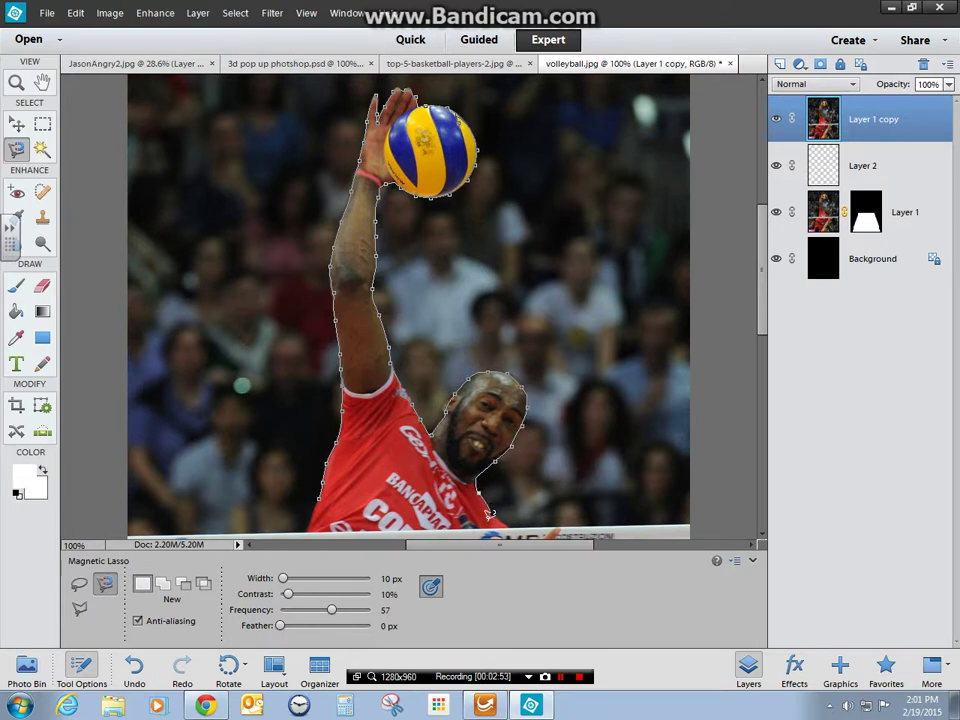
double_click(318, 494)
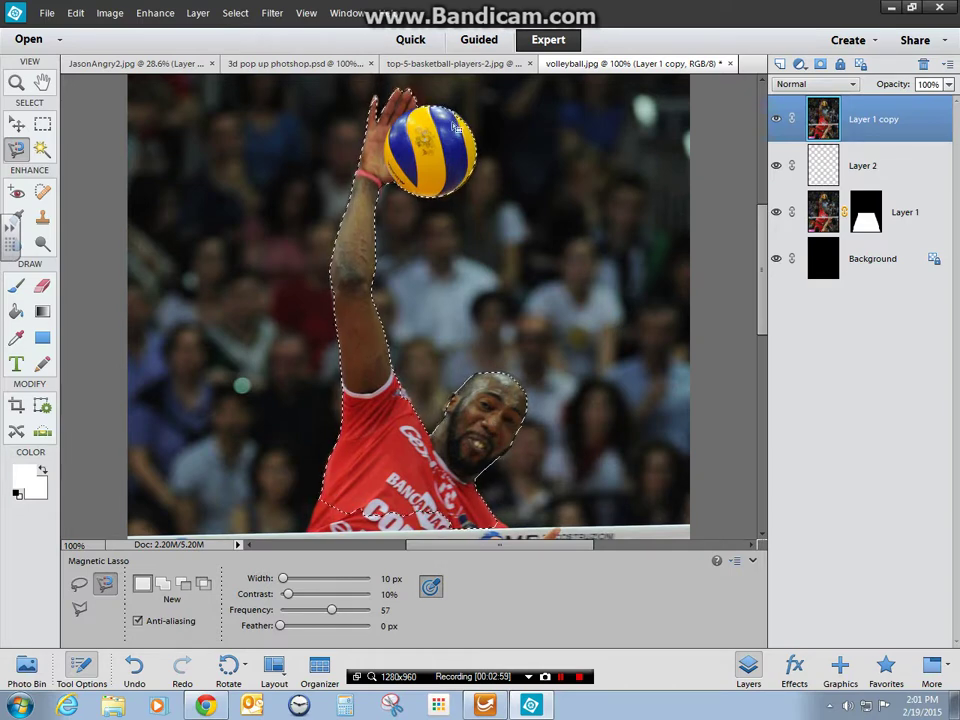
Zoom in closer on the selection edge for refinement
key("ctrl+equal")
key("ctrl+equal")
key("ctrl+equal")
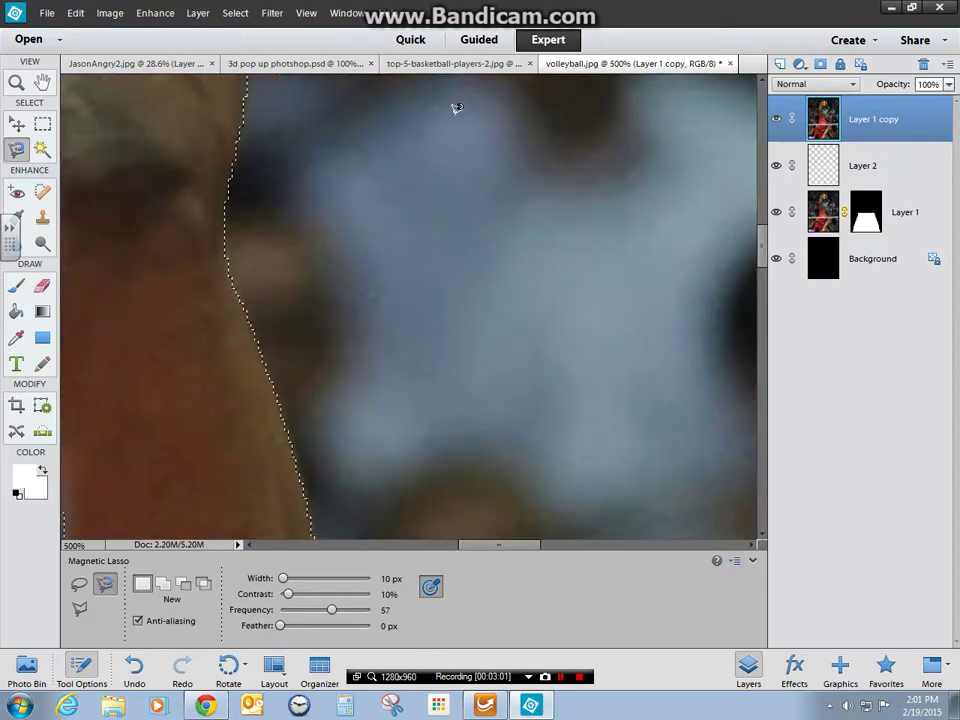
scroll(321, 242, "up", 2)
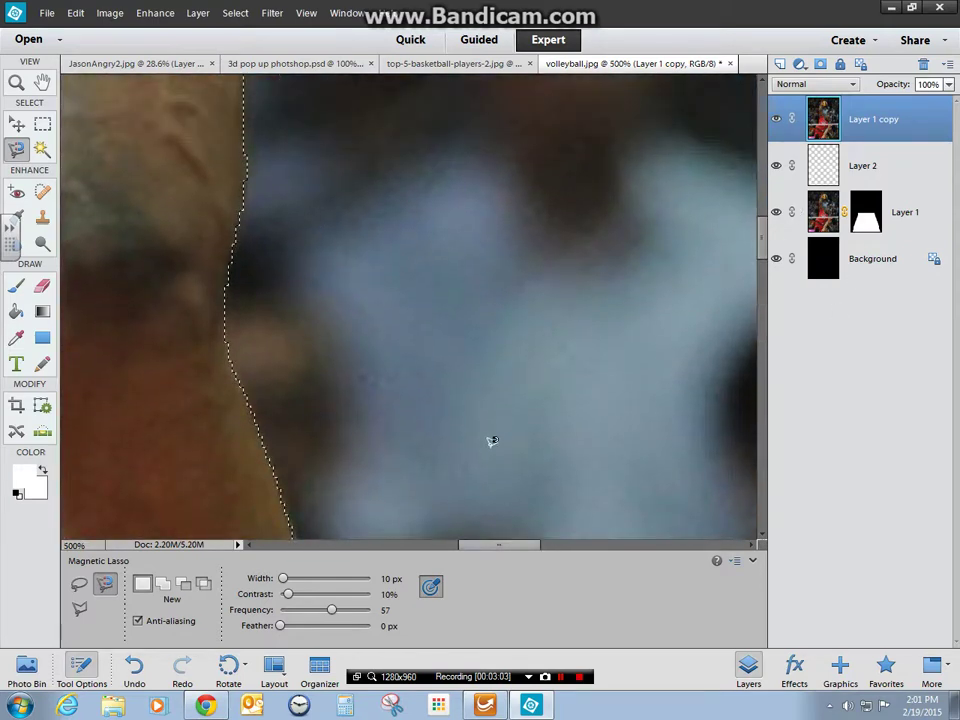
scroll(386, 360, "up", 5)
scroll(380, 324, "up", 5)
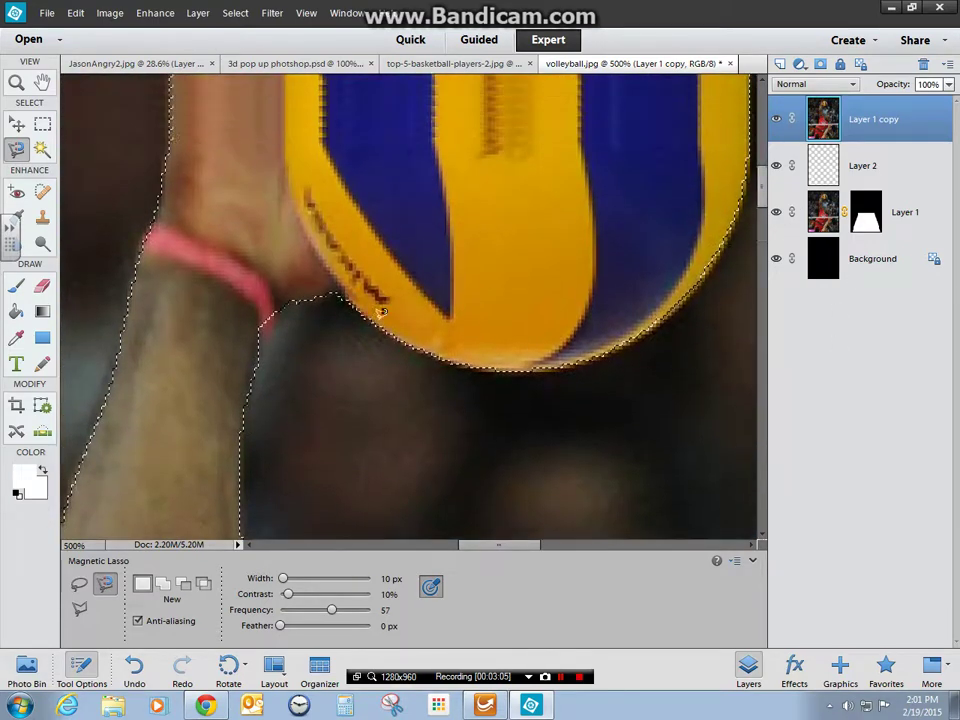
left_click(43, 149)
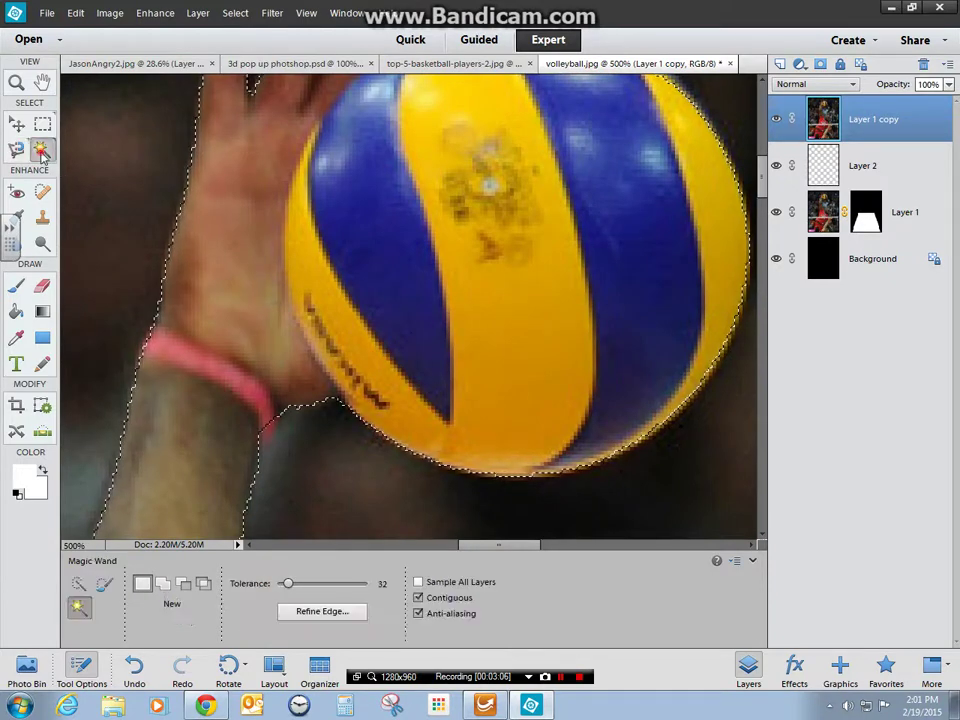
With the Selection Brush, add along the fingertips and subtract the stray bump beside the ball
left_click(103, 584)
scroll(199, 432, "up", 4)
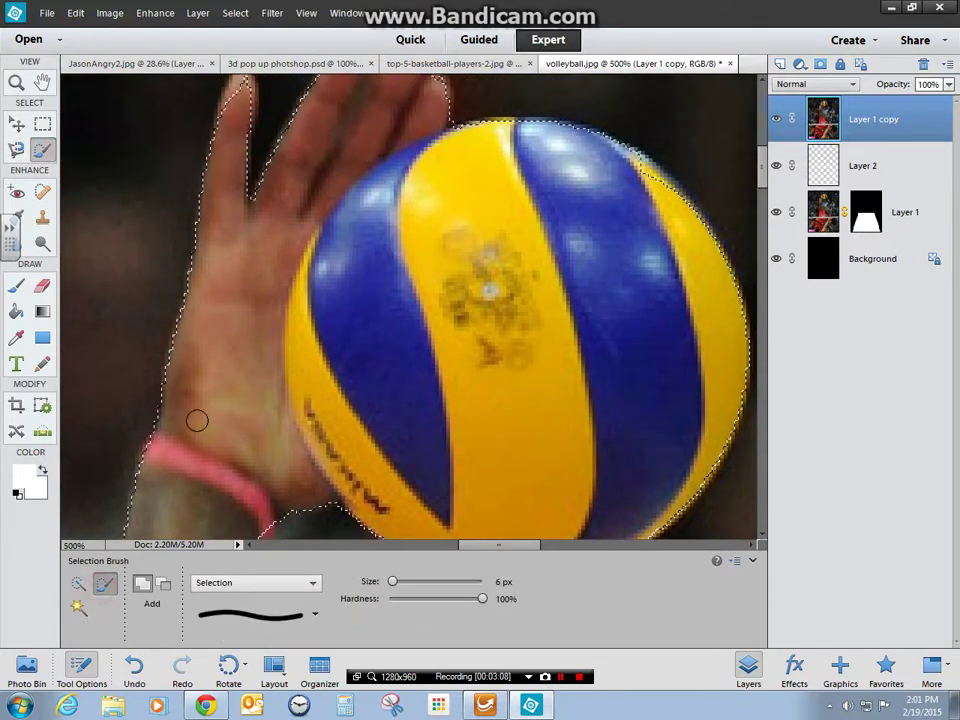
left_click_drag(234, 184, 239, 172)
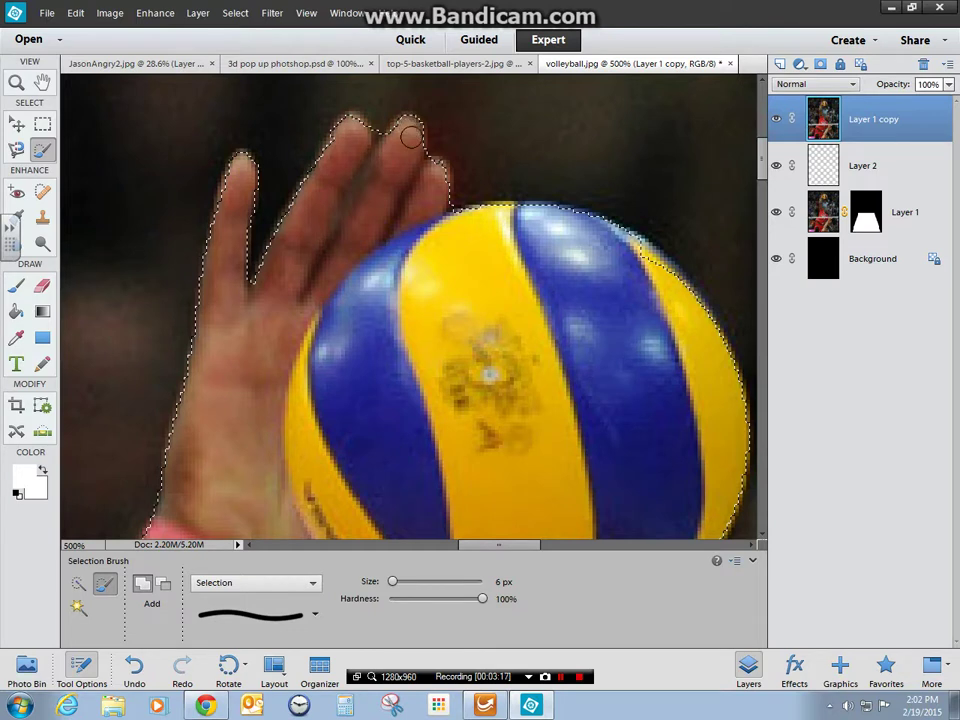
mouse_move(418, 142)
left_mouse_down()
mouse_move(442, 185)
mouse_move(573, 229)
mouse_move(468, 217)
mouse_move(632, 247)
left_mouse_up()
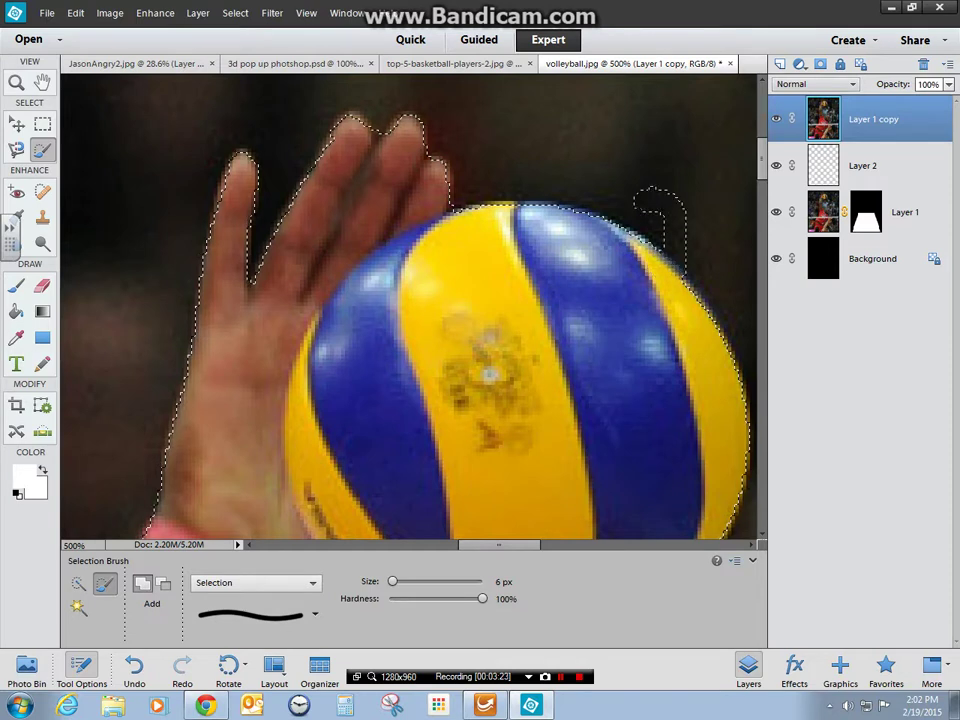
key("alt")
mouse_move(635, 179)
left_mouse_down()
mouse_move(688, 272)
mouse_move(651, 195)
left_mouse_up()
Shrink the brush to 2 px and subtract fine stray areas along the edge
key("bracketleft")
key("bracketleft")
key("bracketleft")
key("bracketleft")
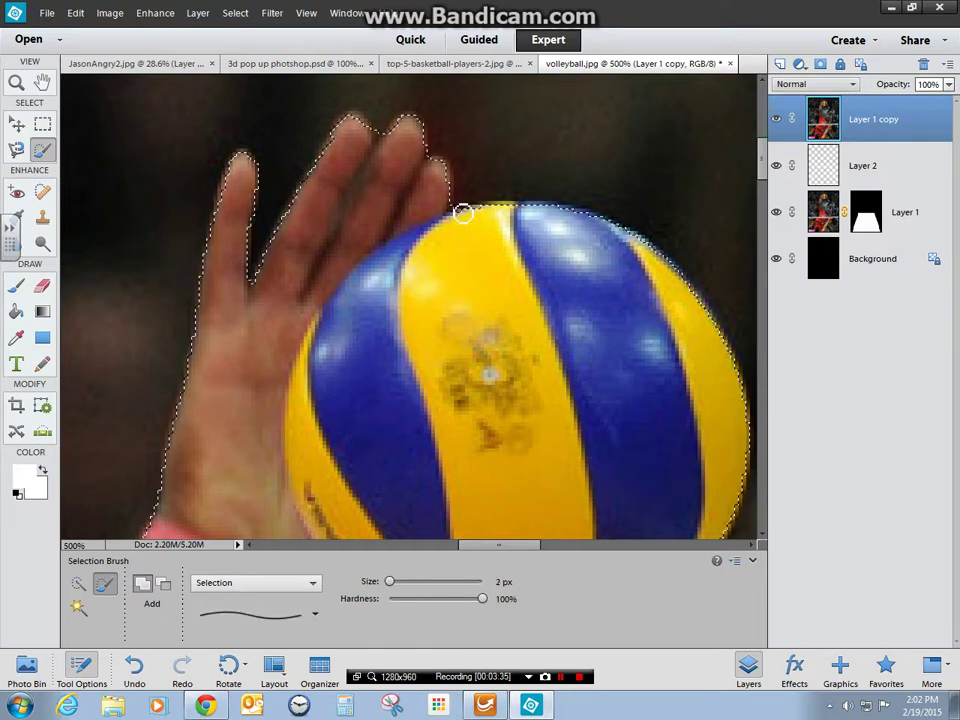
key("alt")
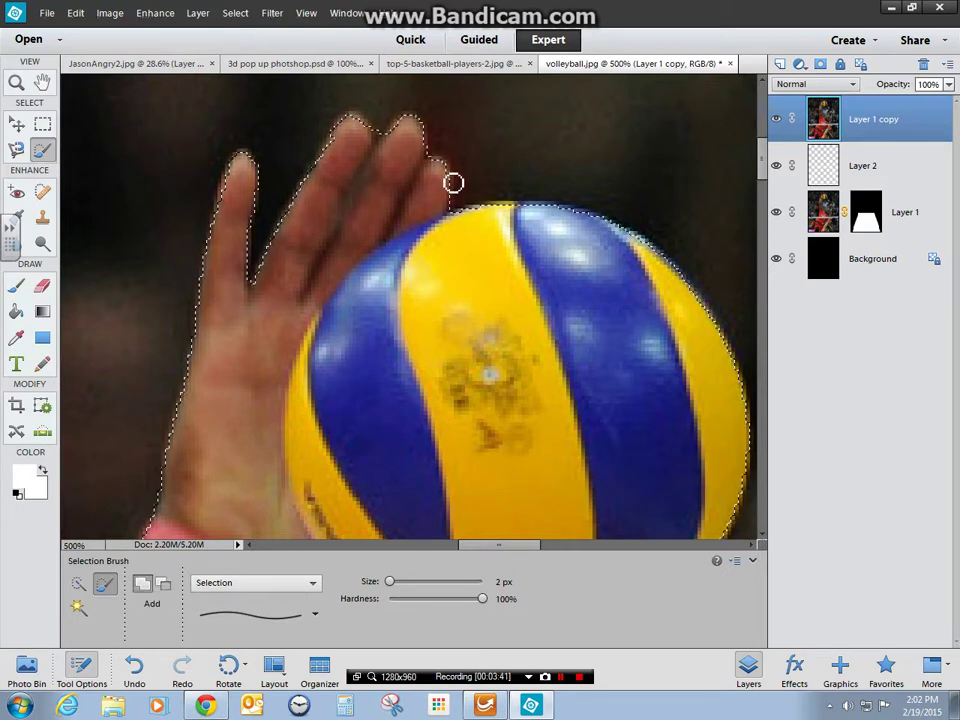
scroll(500, 285, "down", 5)
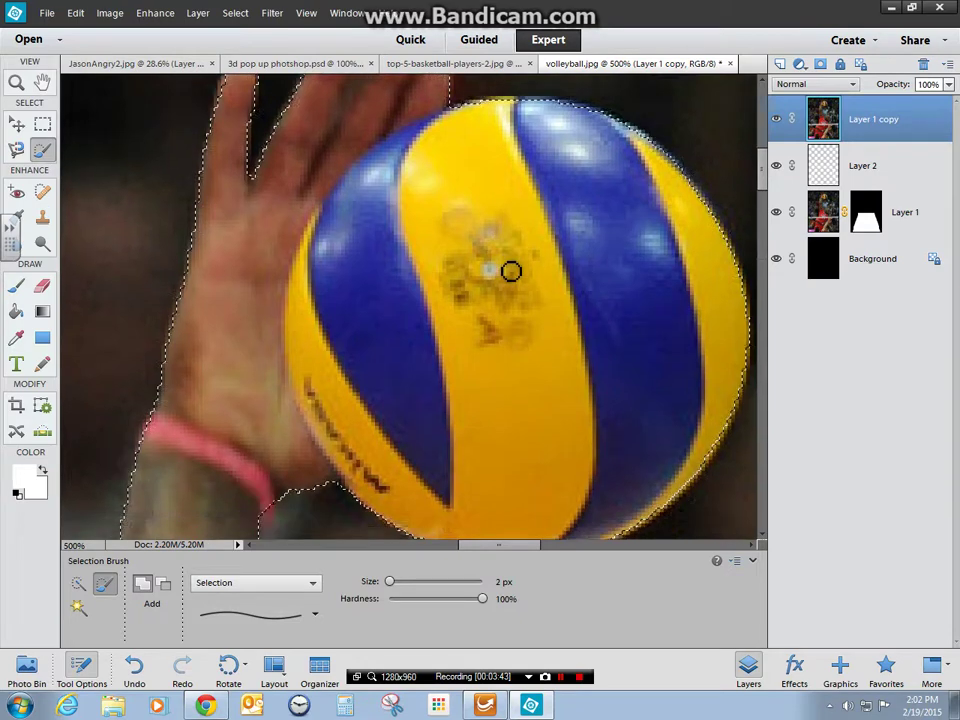
key("alt")
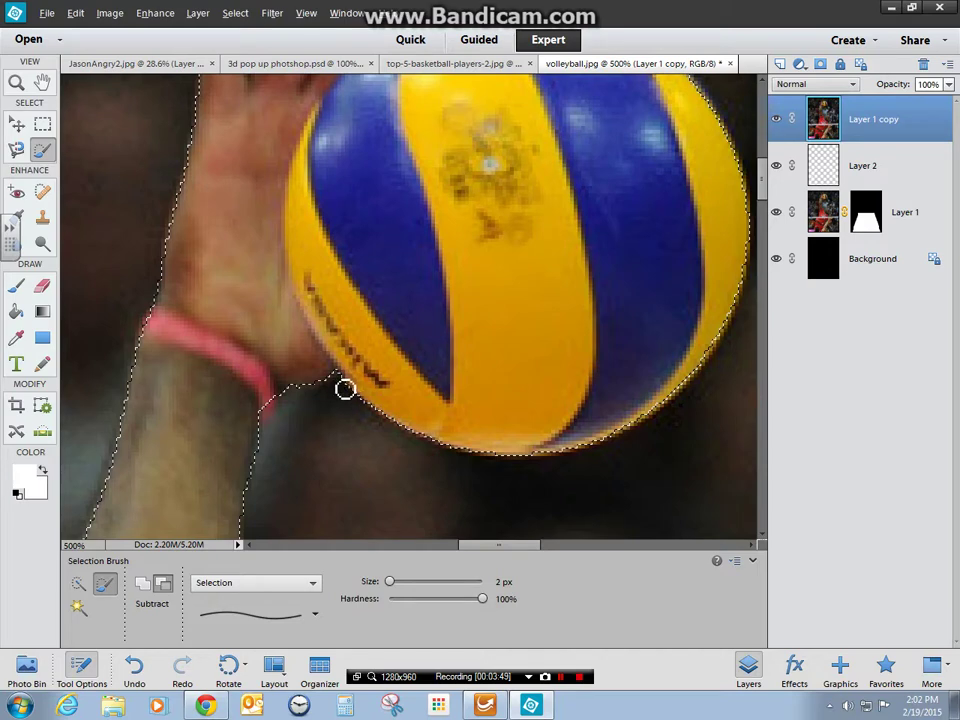
scroll(763, 200, "down", 3)
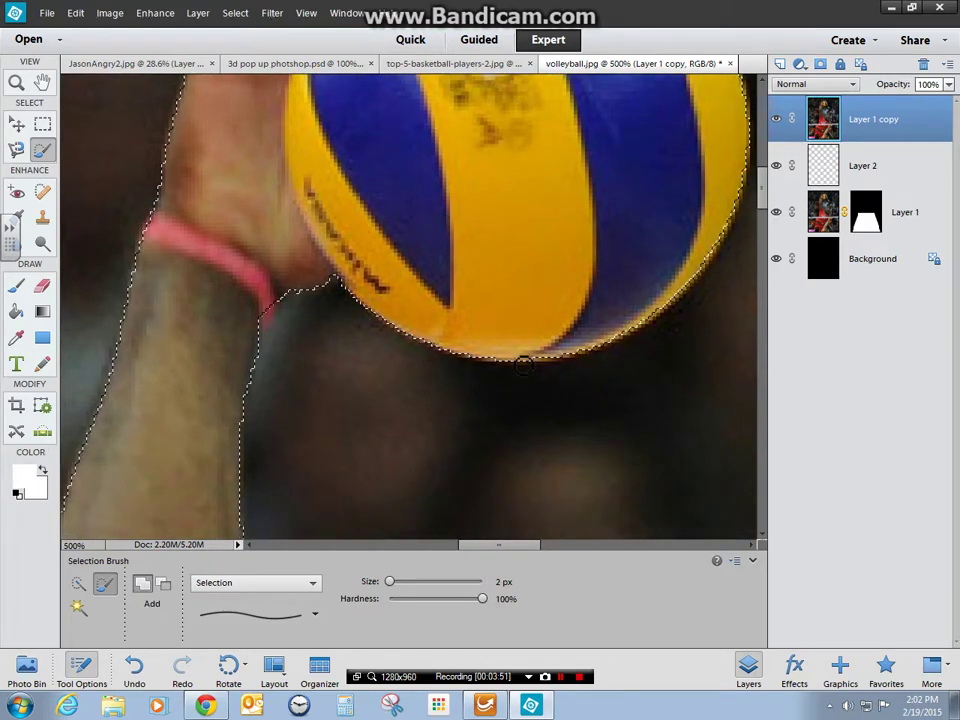
left_click_drag(763, 200, 752, 299)
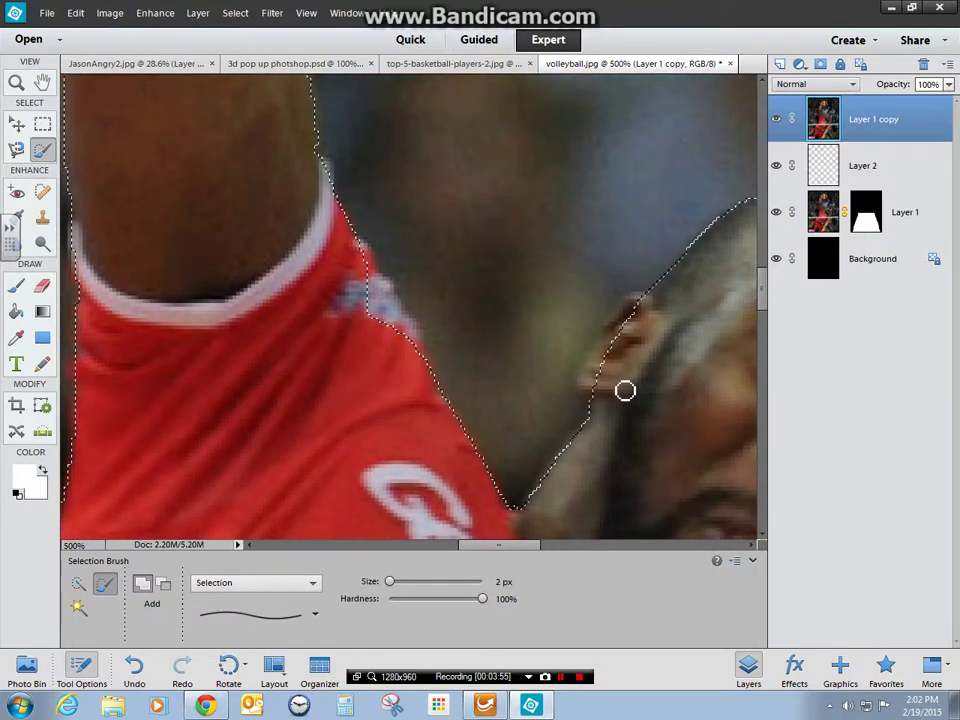
With a 5 px brush, add the ear and trim the edge along shoulder and head top
key("bracketright")
key("bracketright")
key("bracketright")
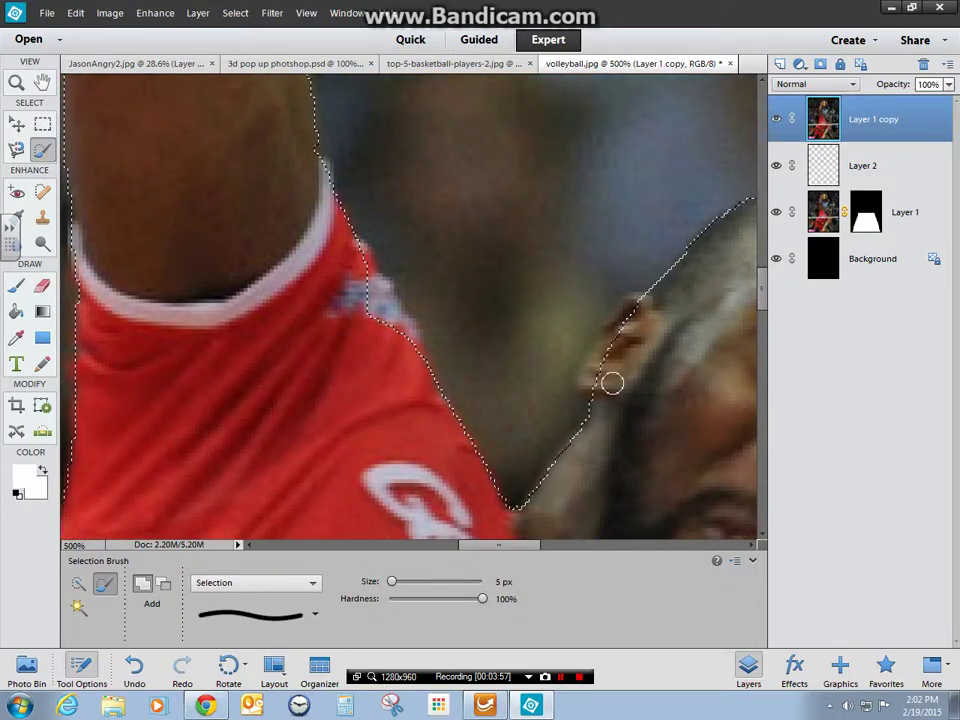
left_click_drag(590, 384, 630, 308)
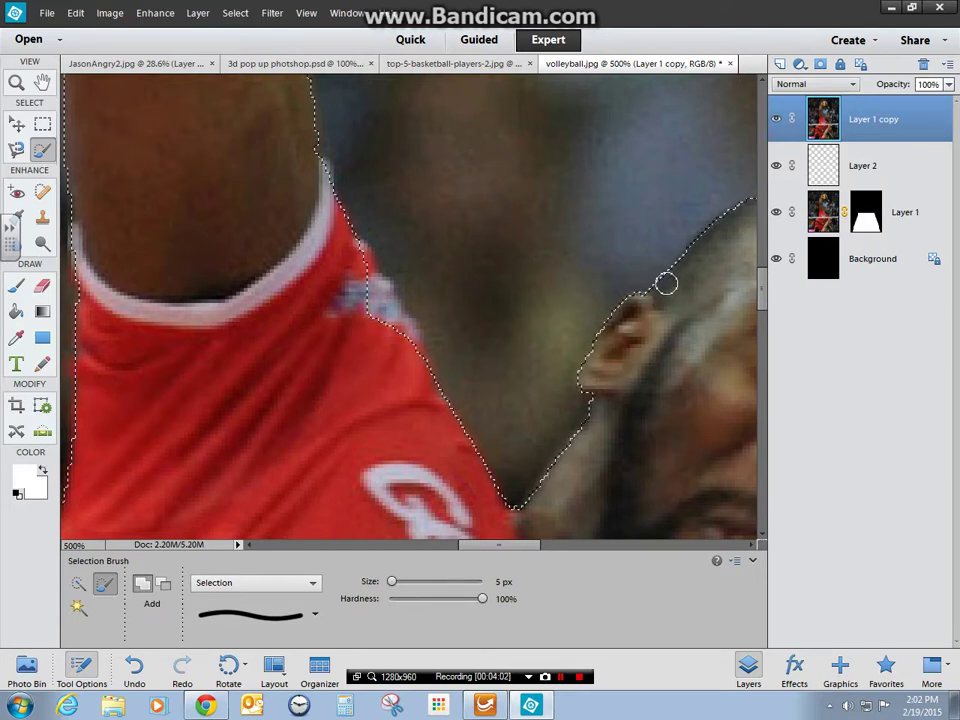
key("alt")
left_click_drag(664, 284, 720, 212)
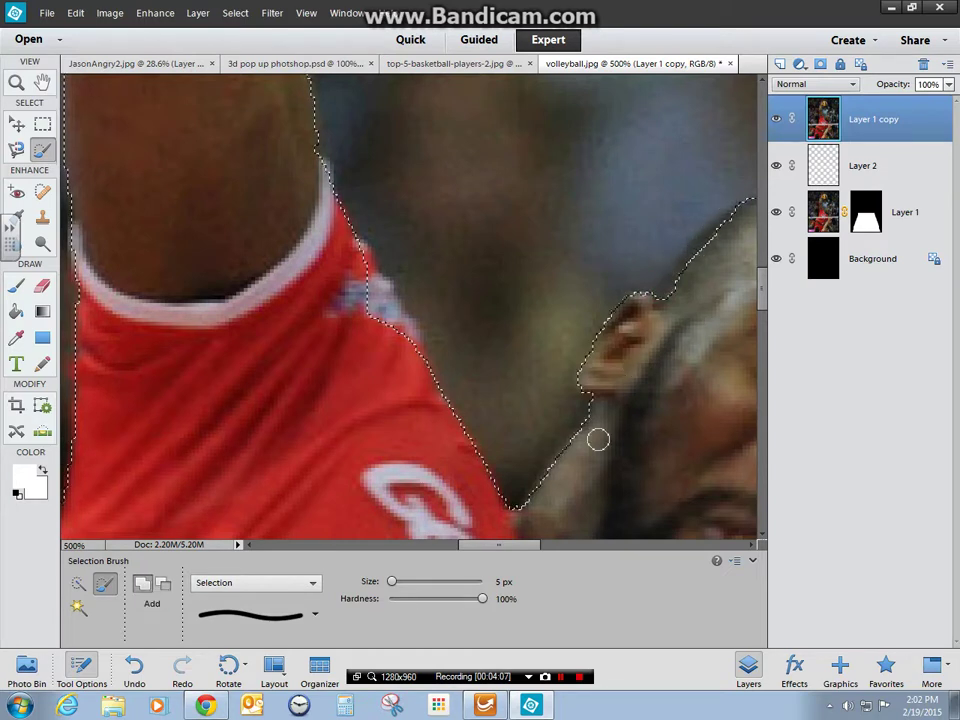
left_click_drag(514, 546, 563, 553)
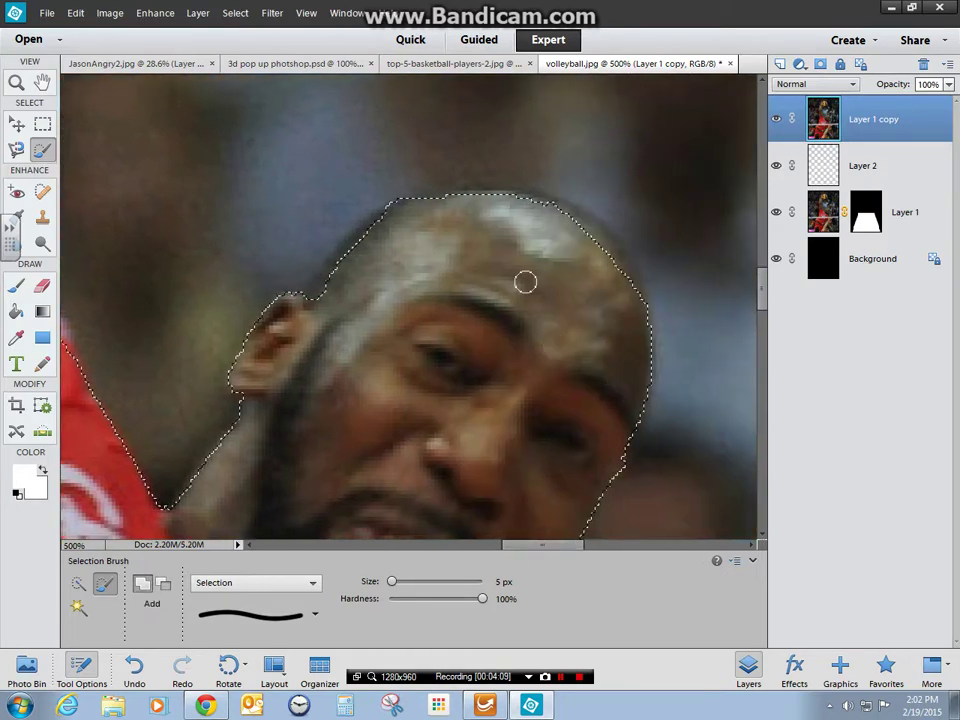
mouse_move(376, 214)
left_mouse_down()
mouse_move(386, 206)
mouse_move(386, 229)
mouse_move(359, 222)
mouse_move(384, 207)
left_mouse_up()
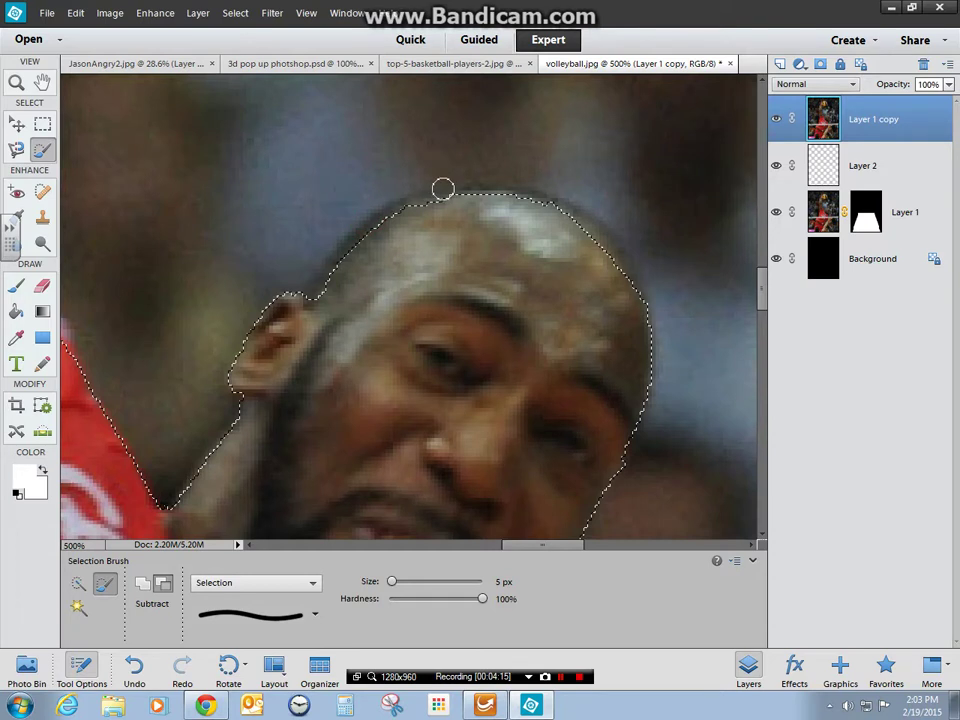
Return the brush to Add mode and fit the whole image on screen
key("alt")
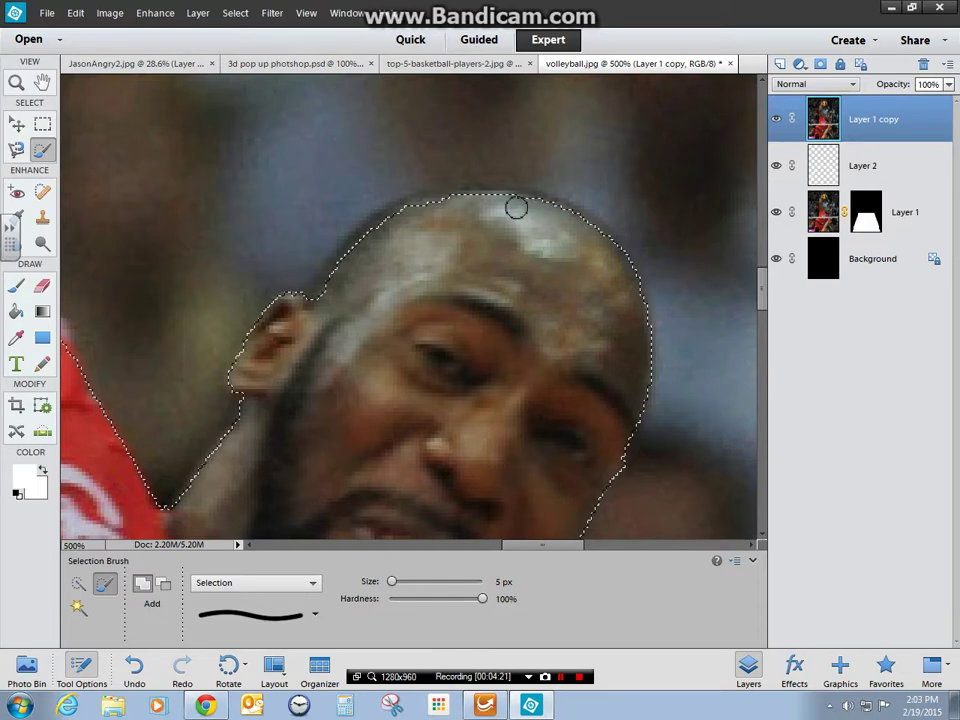
scroll(585, 290, "down", 5)
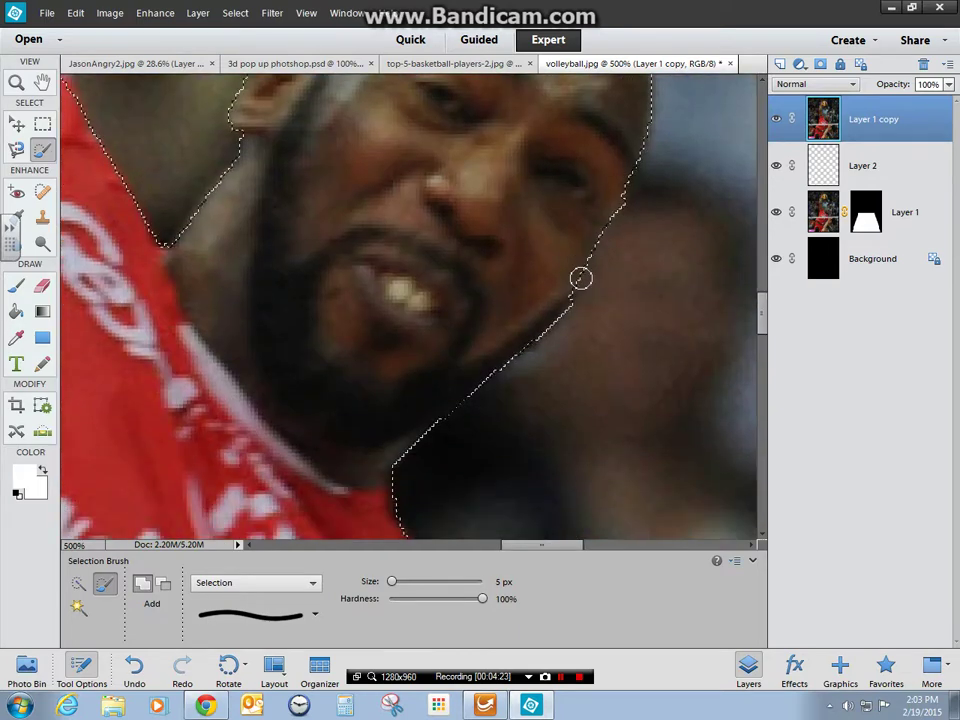
scroll(576, 280, "down", 7)
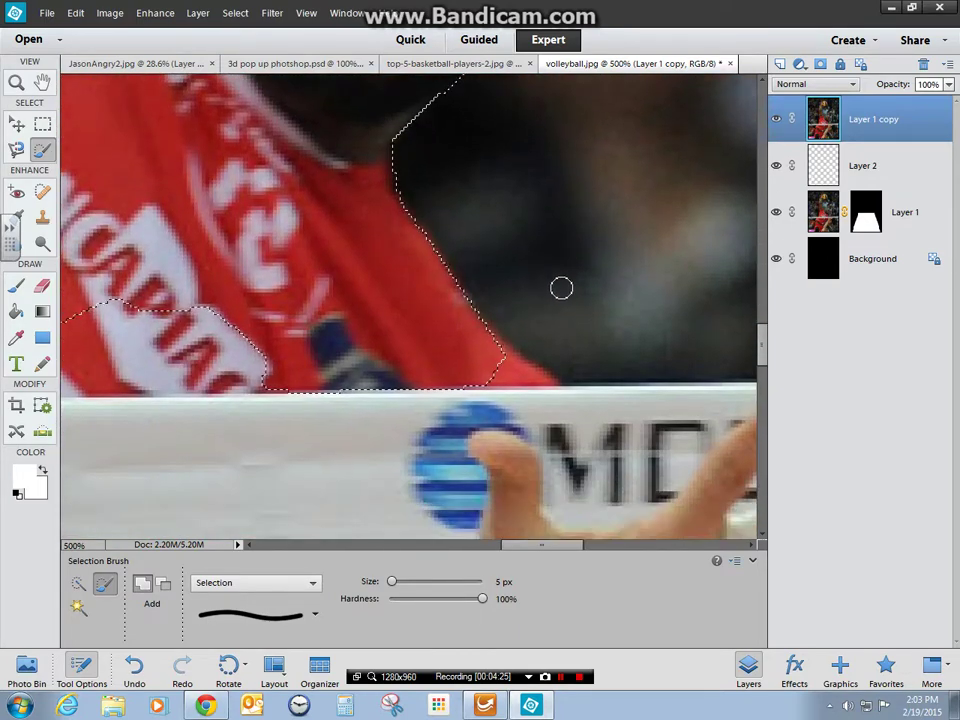
key("ctrl+0")
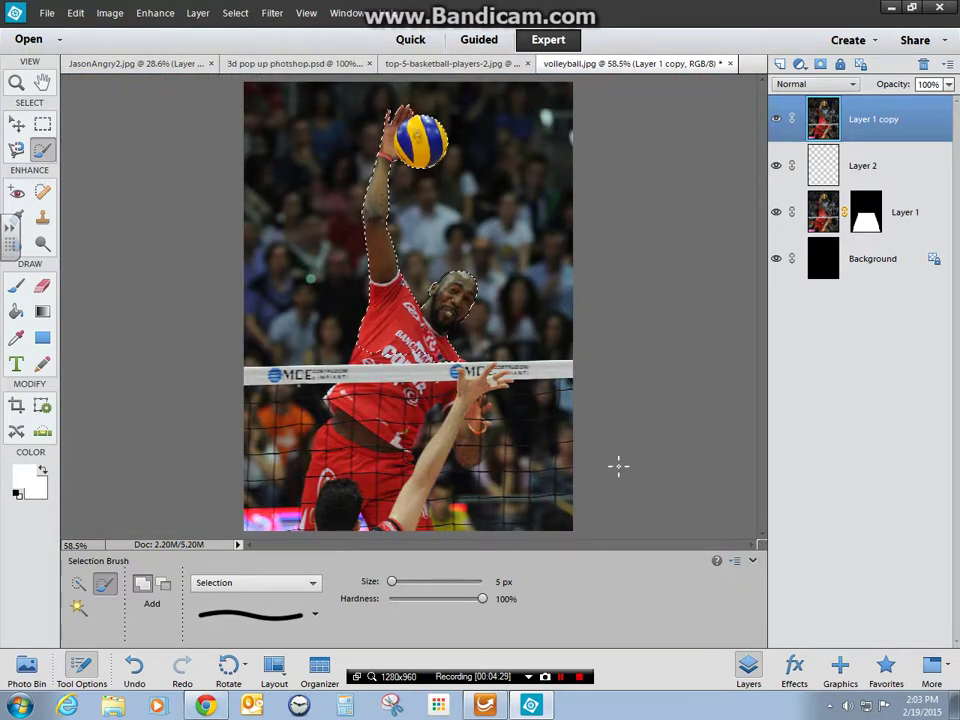
Add a Reveal Selection mask to Layer 1 copy and zoom in on the player's head
left_click(197, 13)
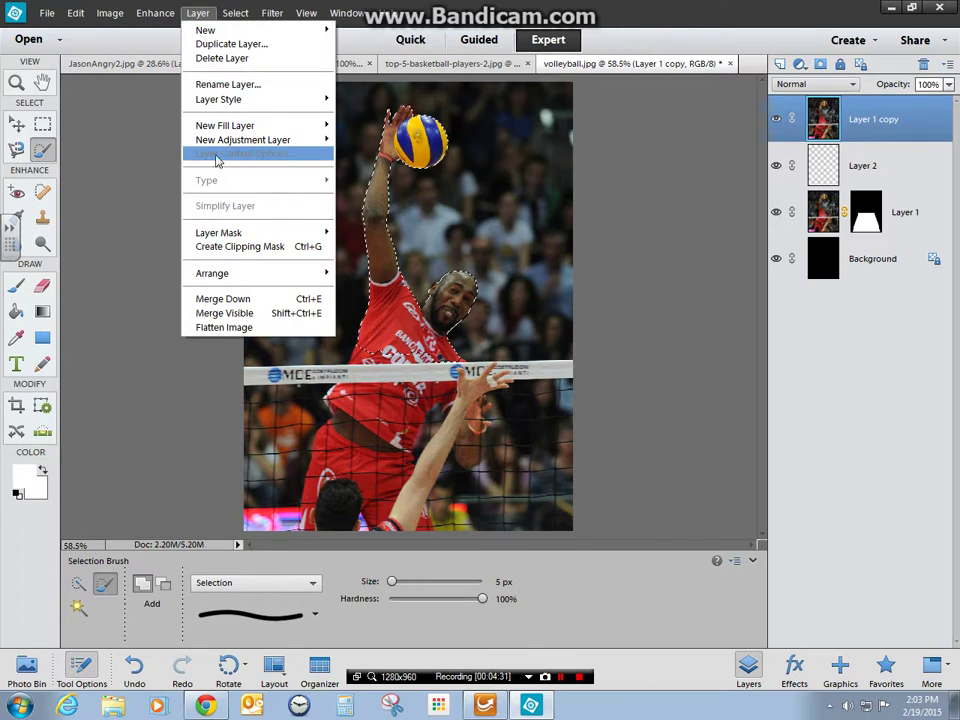
mouse_move(231, 233)
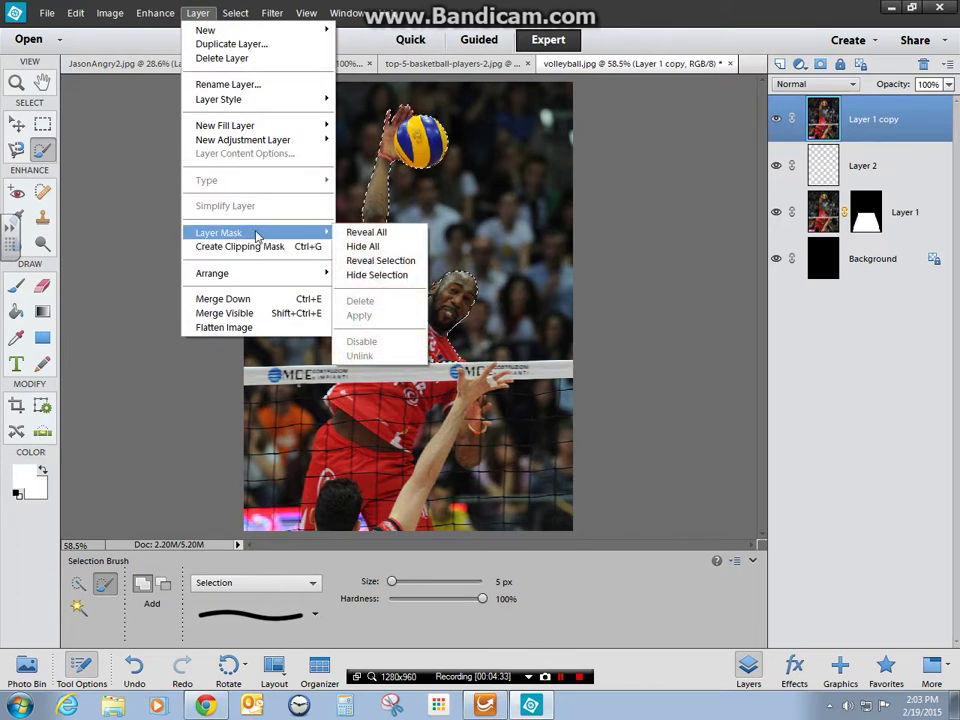
left_click(385, 260)
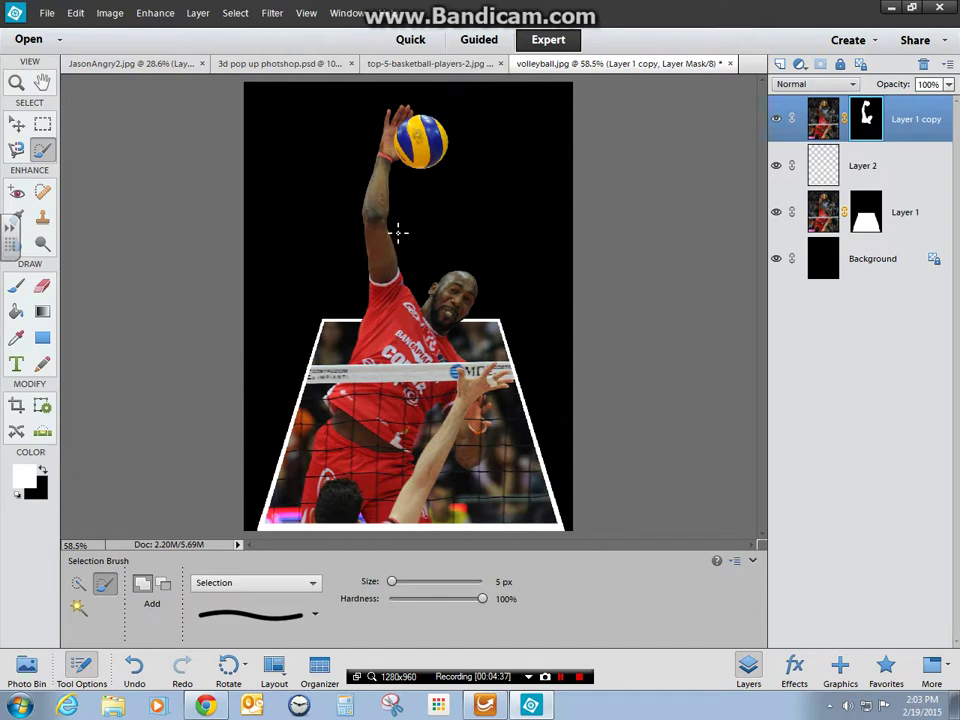
key("ctrl+equal")
key("ctrl+equal")
key("ctrl+equal")
key("ctrl+equal")
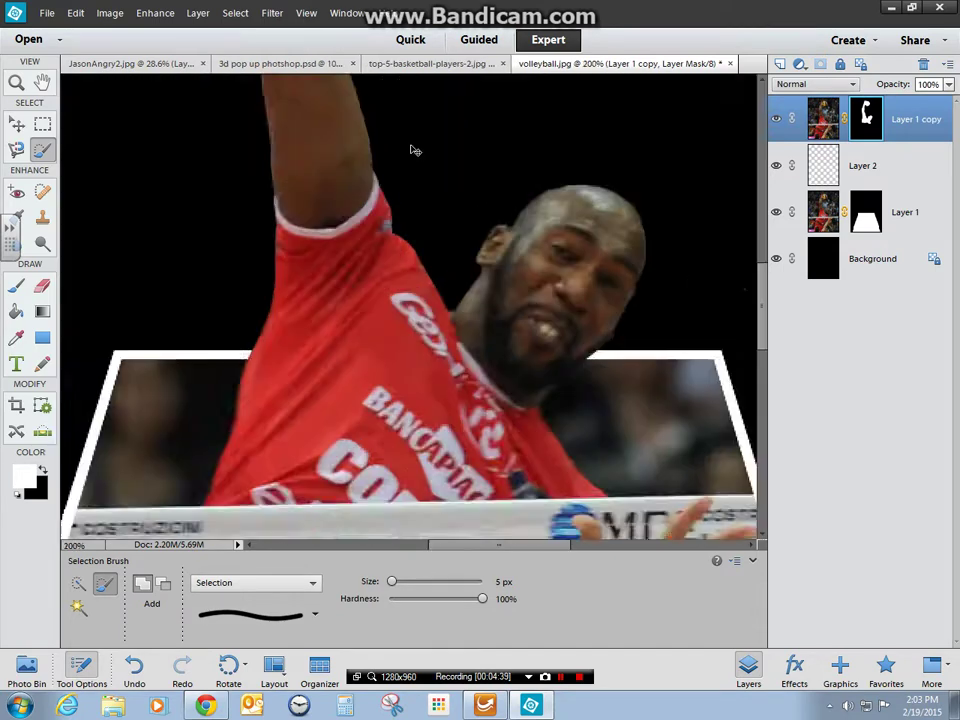
scroll(414, 149, "up", 3)
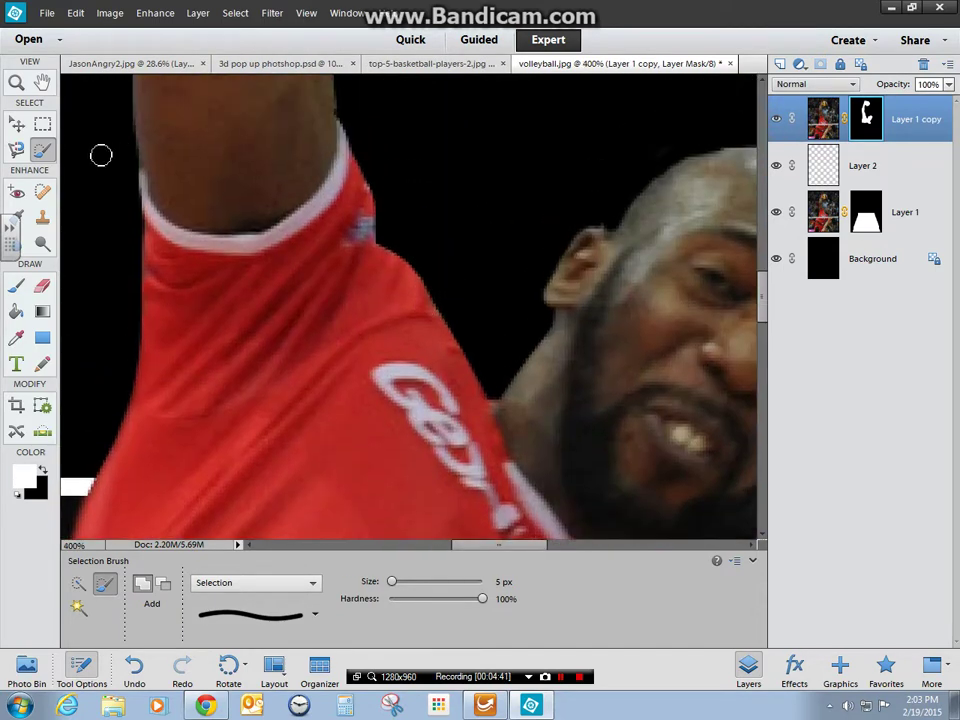
left_click(16, 285)
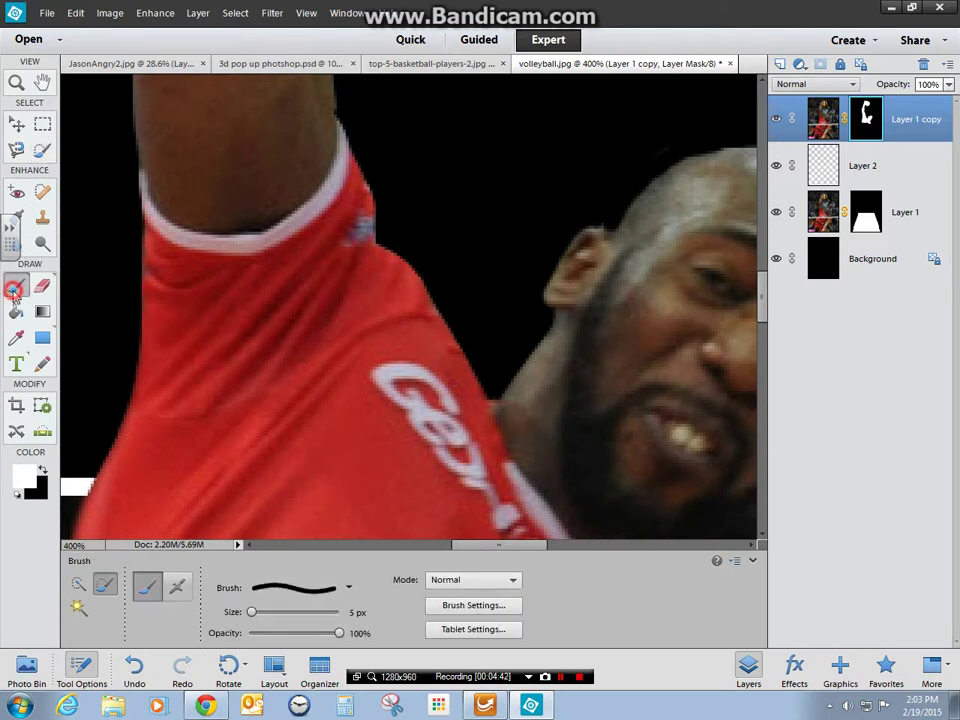
left_click(41, 470)
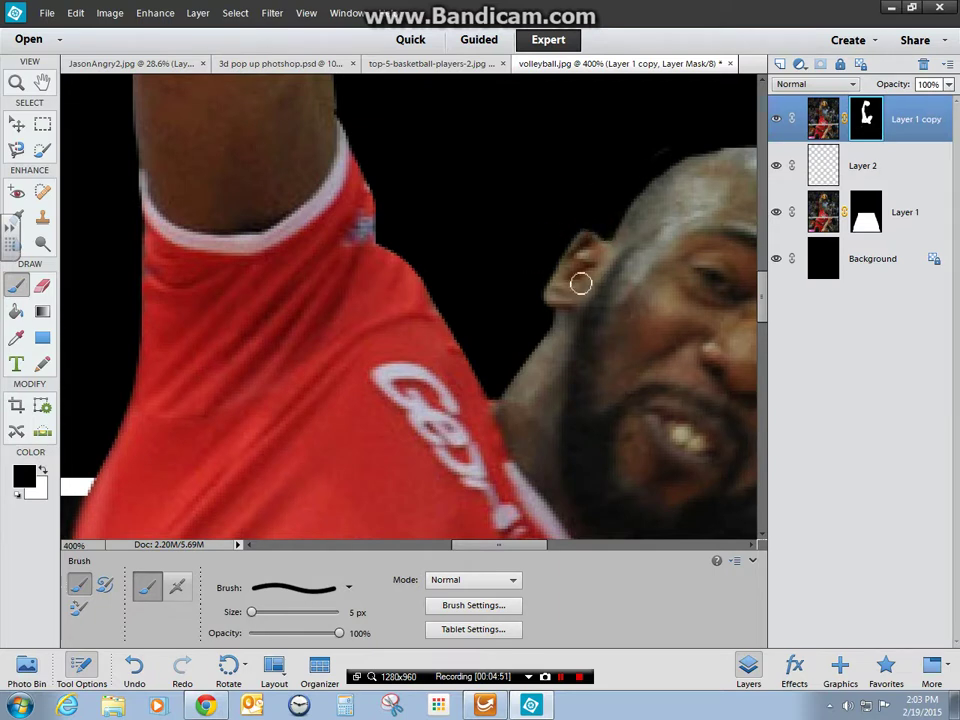
key("x")
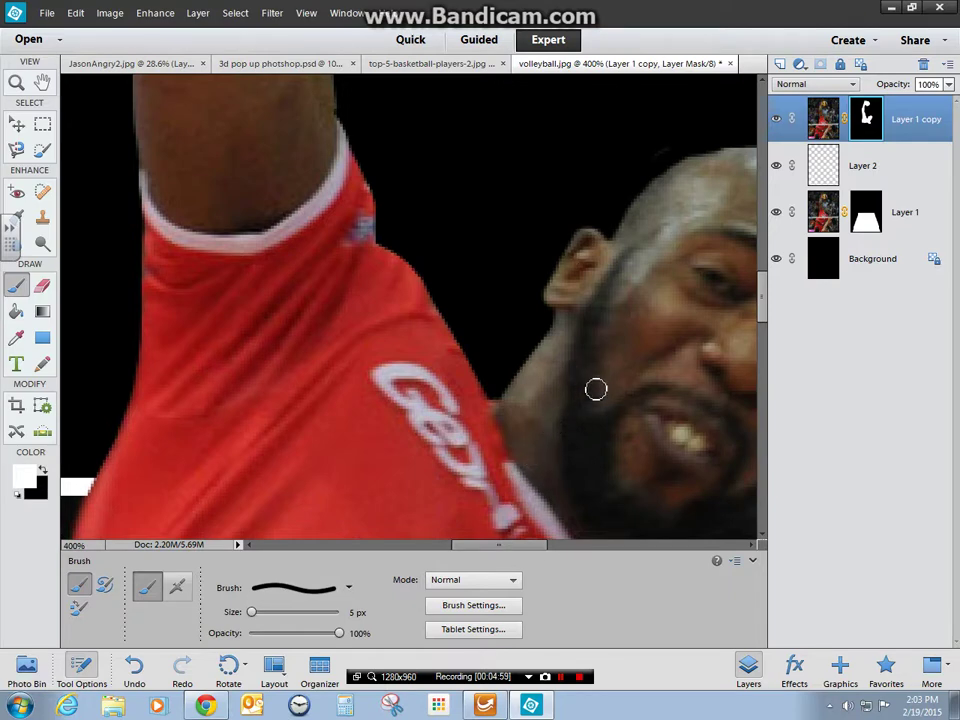
scroll(603, 385, "down", 4)
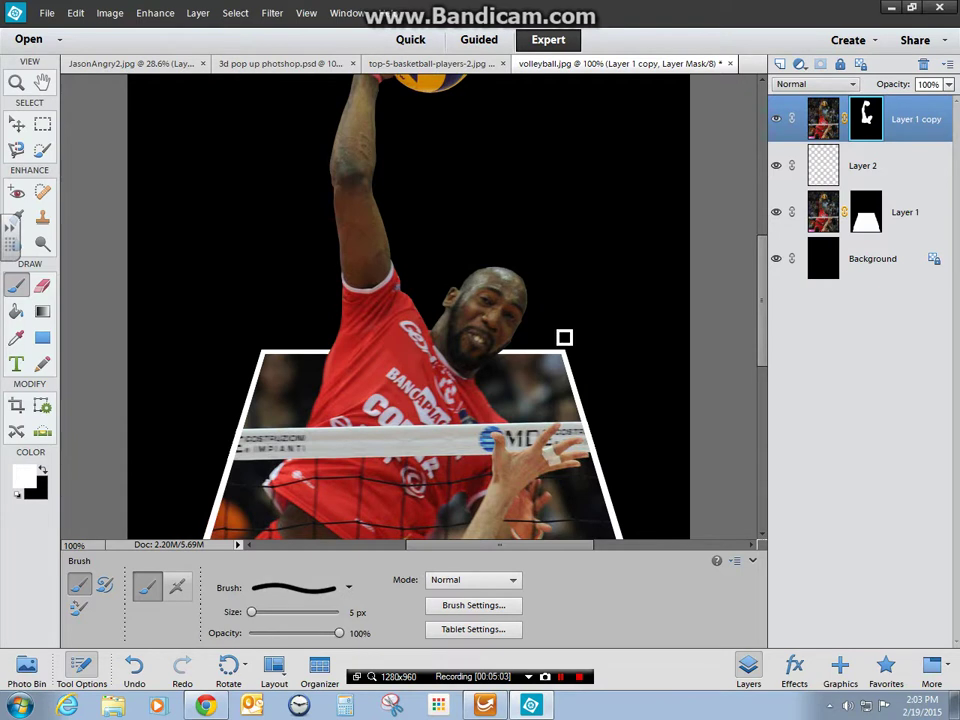
scroll(506, 367, "up", 5)
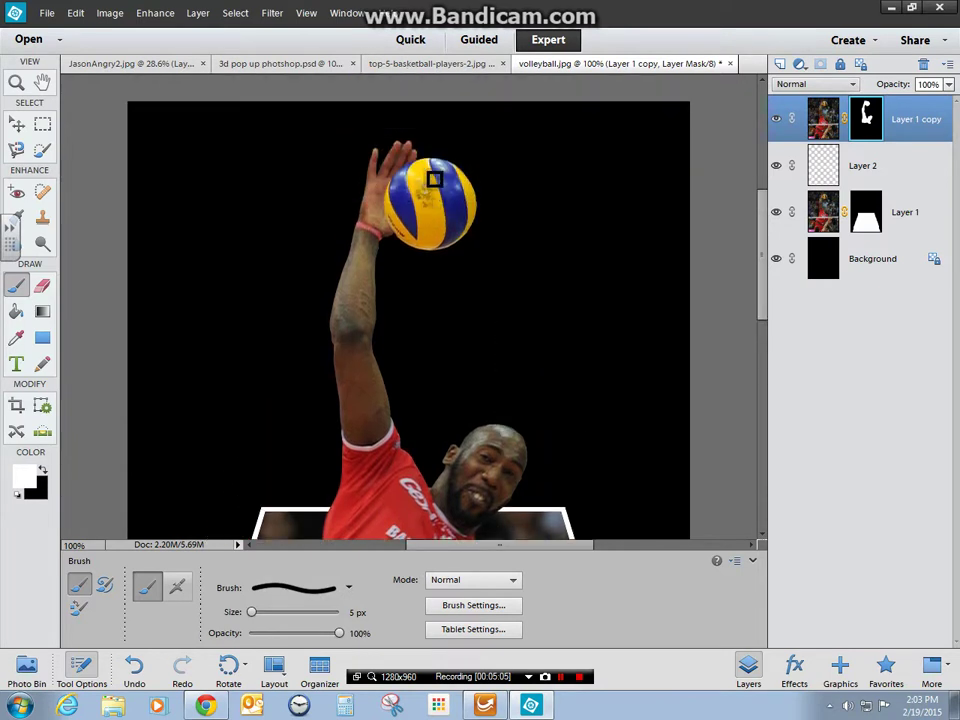
scroll(408, 158, "up", 2)
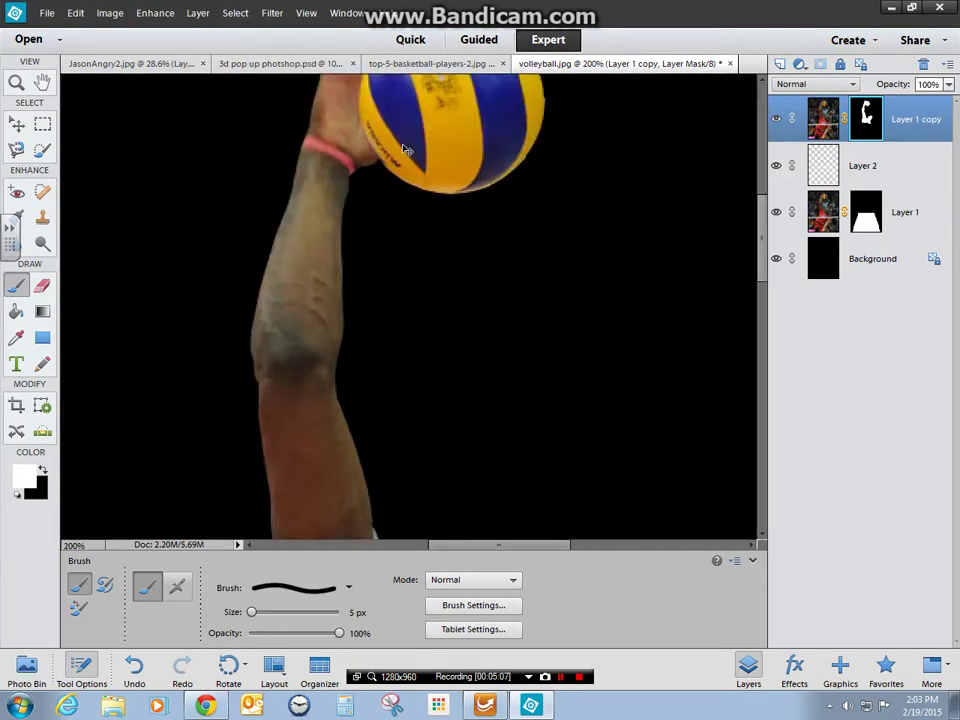
scroll(410, 122, "up", 6)
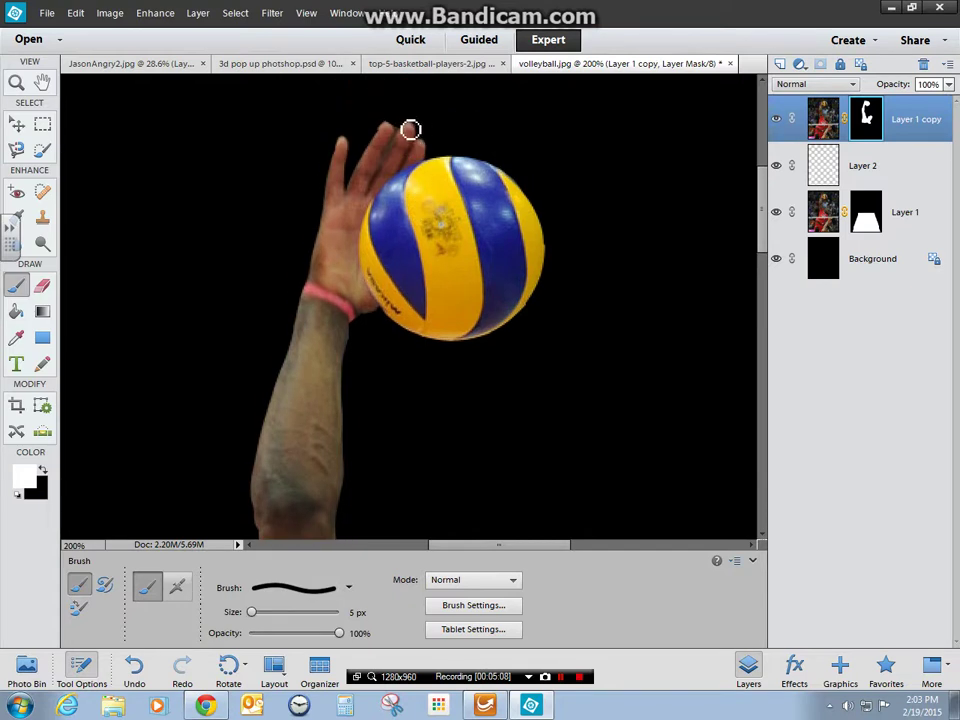
scroll(408, 126, "up", 2)
scroll(408, 126, "up", 4)
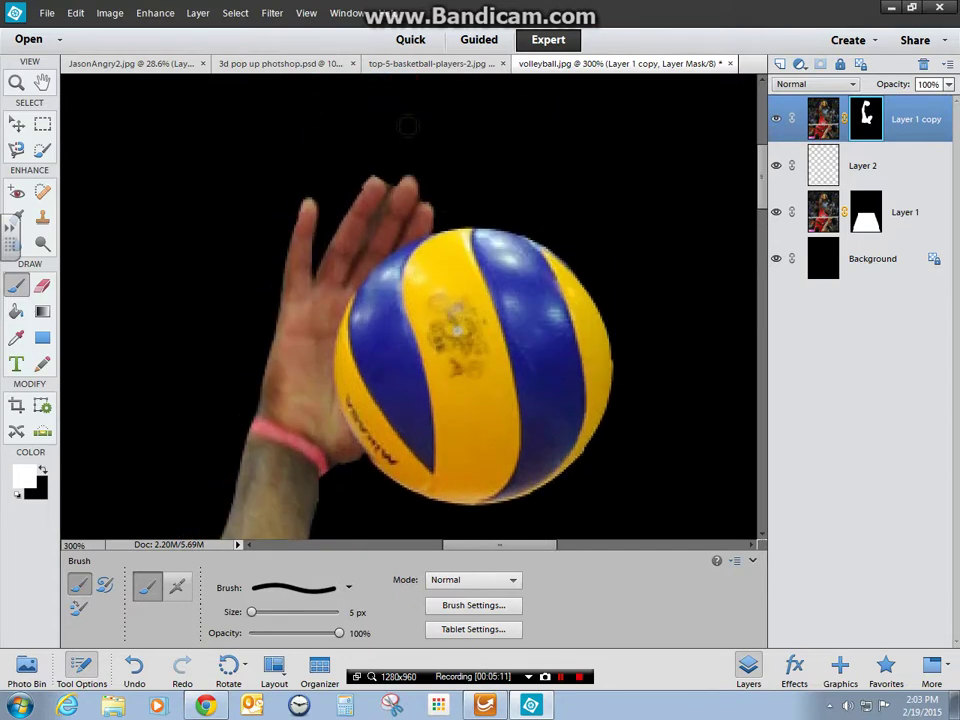
Paint black on the mask to erase the grey speck above the fingertip
left_click(364, 187)
left_click(41, 472)
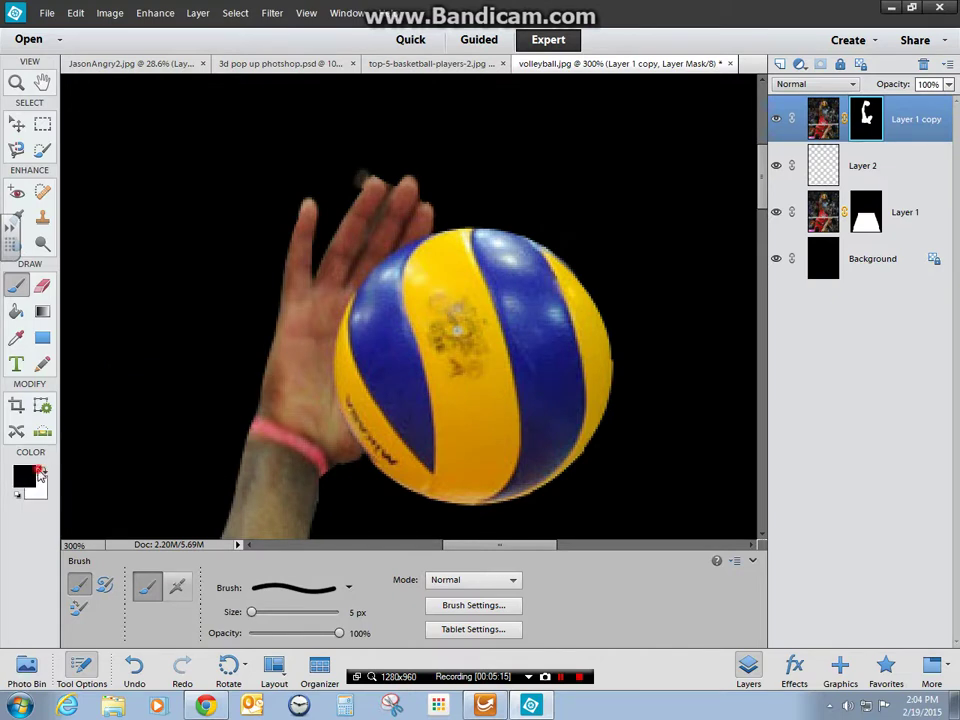
left_click_drag(360, 192, 372, 175)
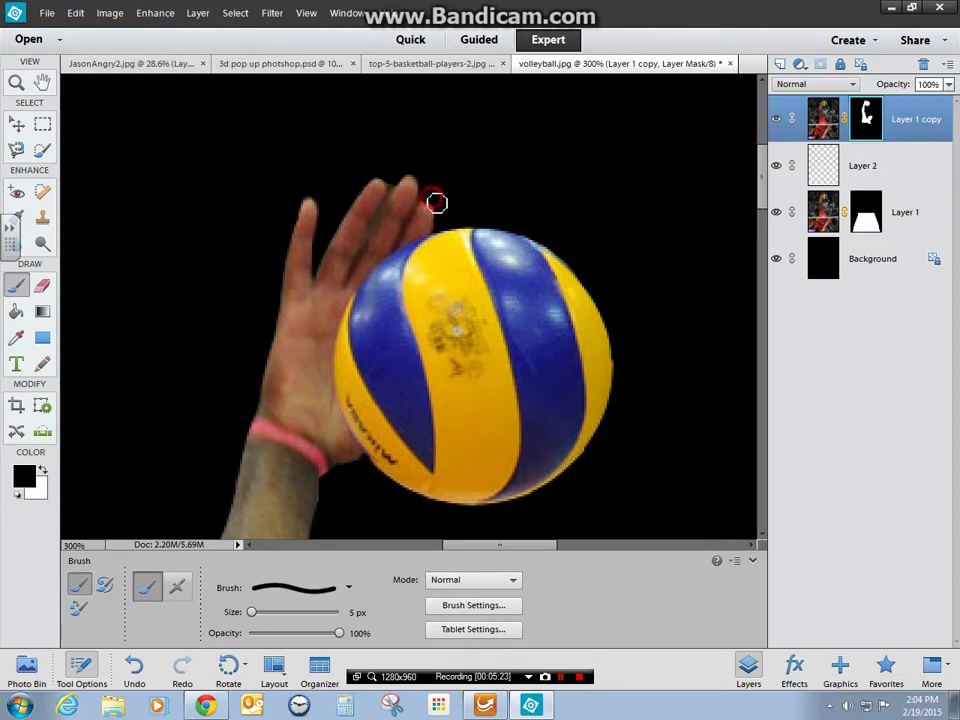
left_click(466, 222)
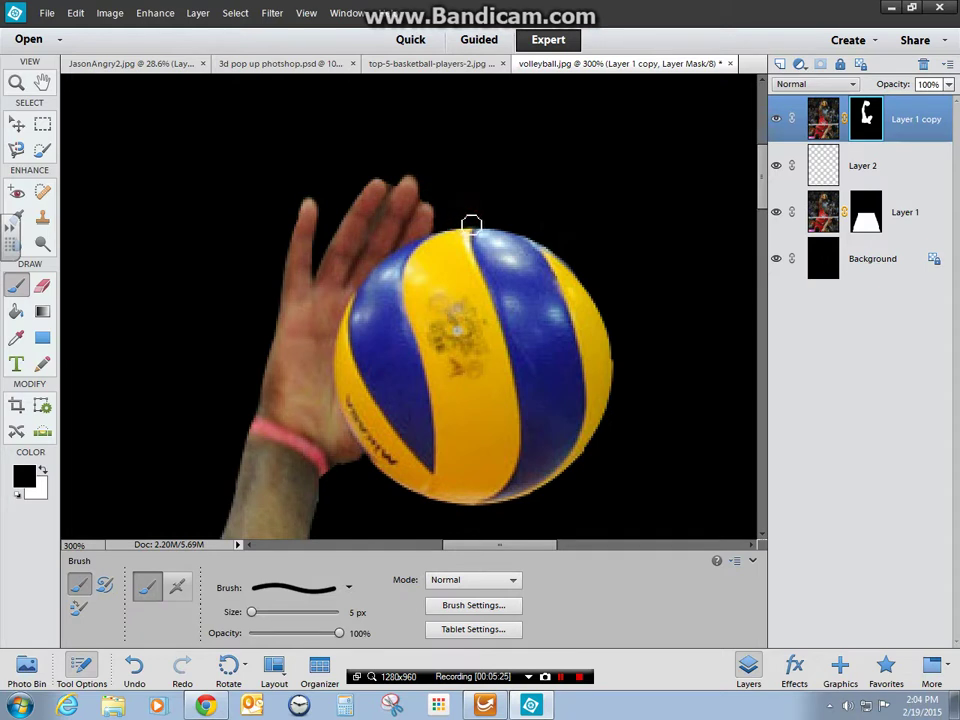
scroll(611, 315, "down", 3)
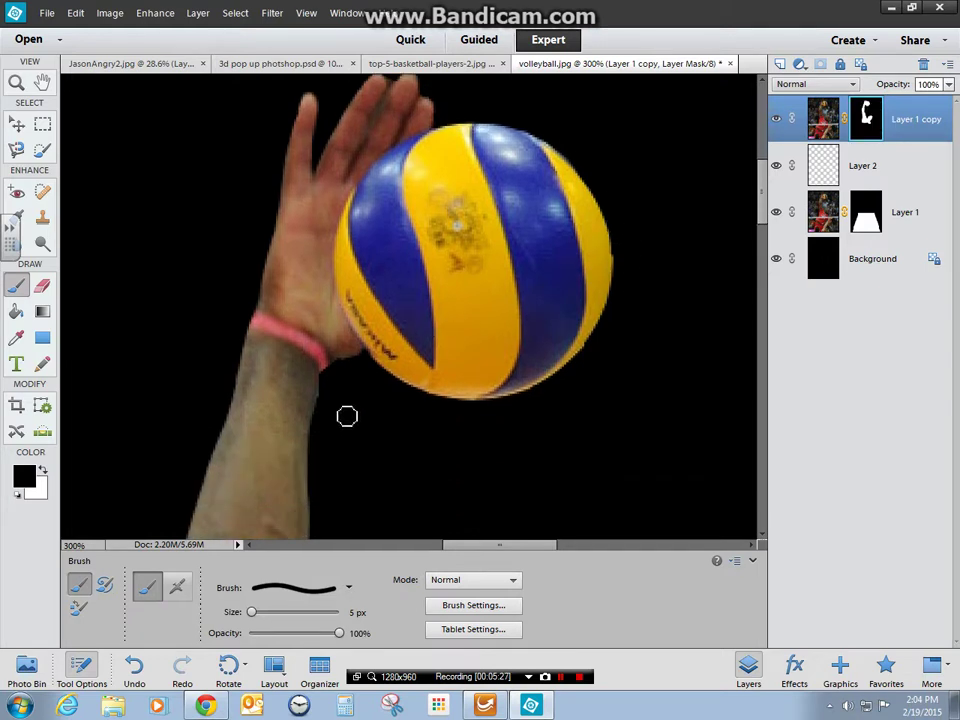
left_click(328, 392)
Set white as the painting colour and zoom in on the forearm edge
left_click(42, 471)
key("ctrl+plus")
key("ctrl+plus")
key("ctrl+plus")
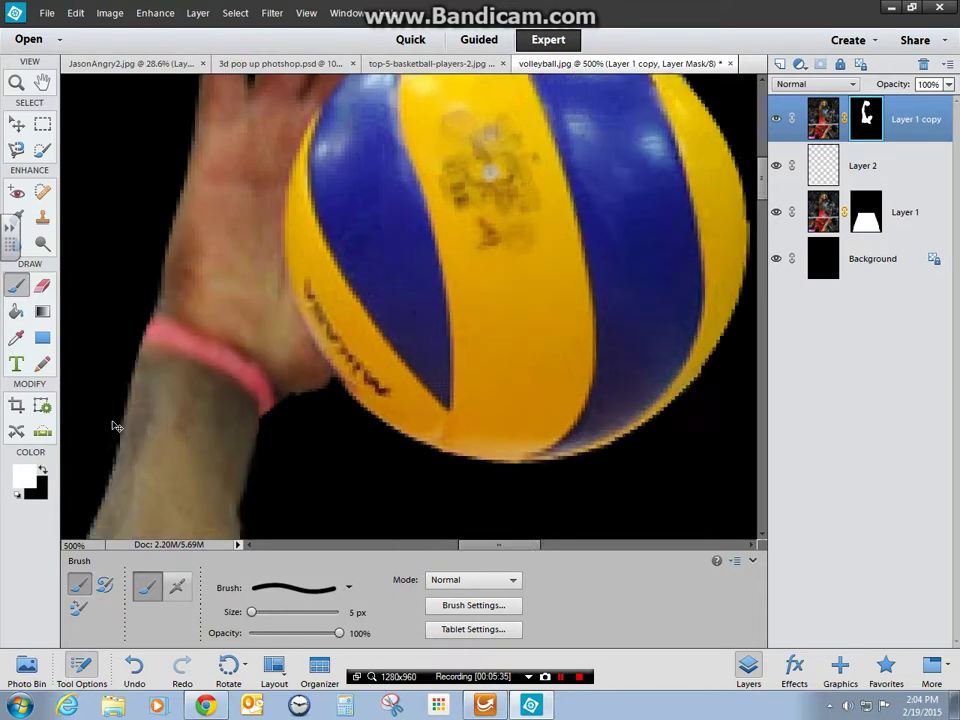
scroll(246, 379, "down", 2)
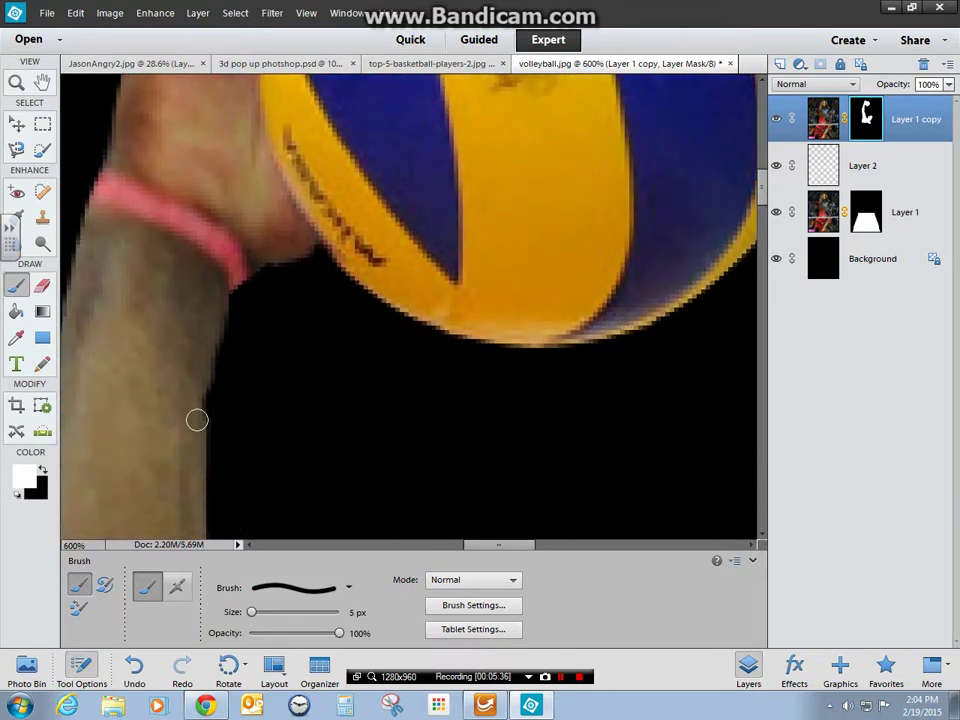